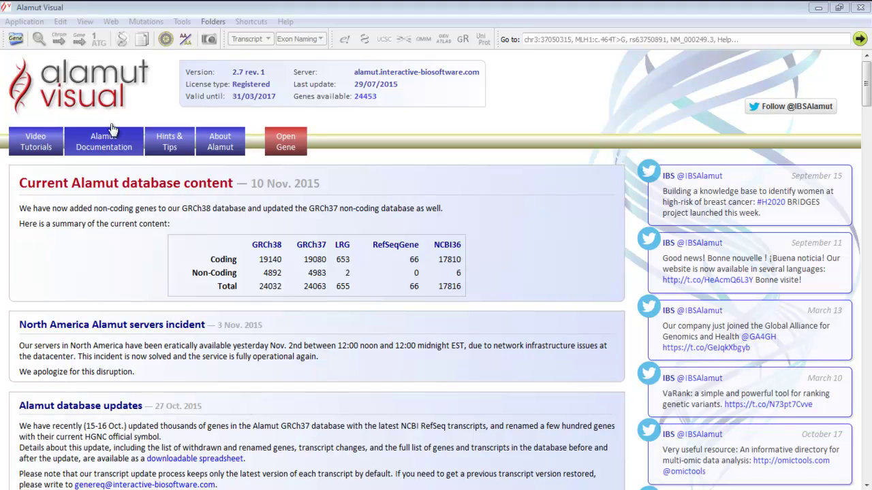
Step: Open the TP53 gene on transcript NM_000546.5 (GRCh37, chromosome 17) from the Application menu
{"action": "left_click", "coordinate": [25, 20]}
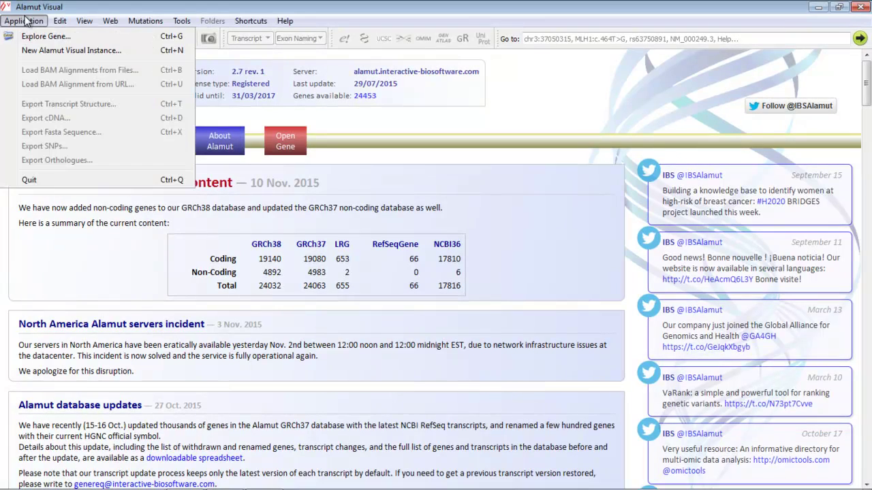
{"action": "left_click", "coordinate": [33, 49]}
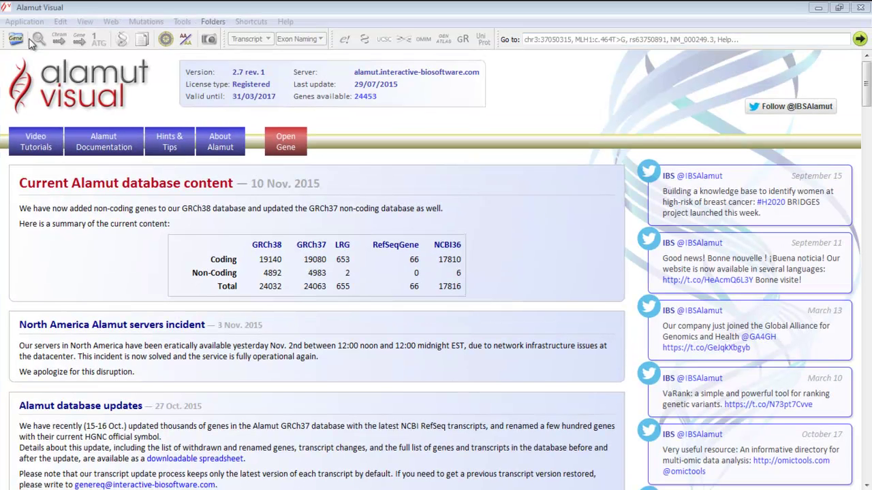
{"action": "left_click", "coordinate": [289, 146]}
{"action": "left_click", "coordinate": [457, 291]}
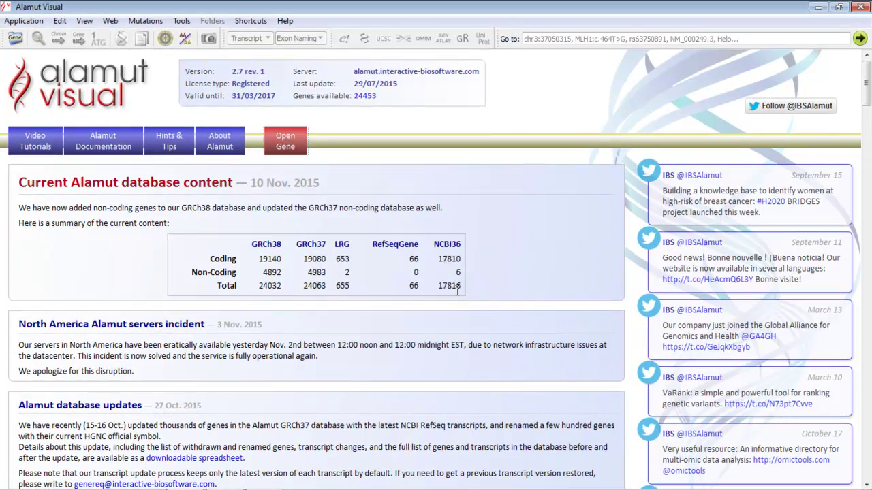
{"action": "left_click", "coordinate": [566, 387]}
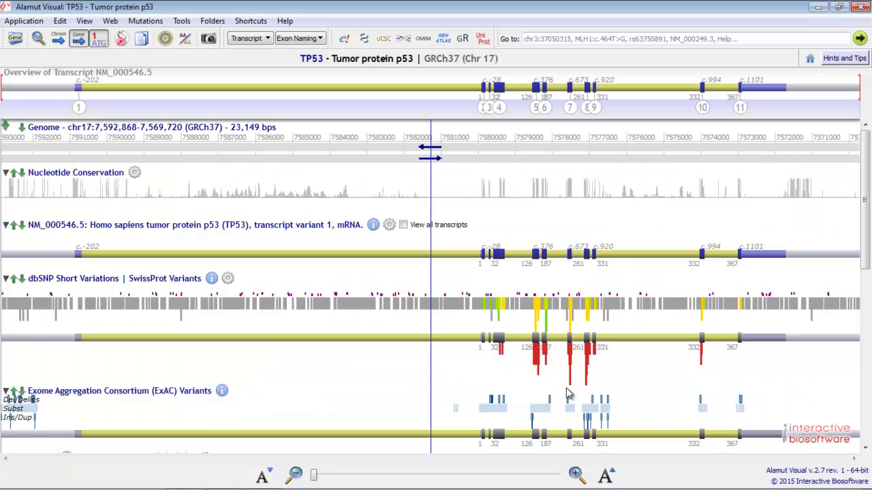
Step: Zoom to TP53 exon 4, then test moving Nucleotide Conservation and collapsing/expanding the NM_000546.5 track
{"action": "left_click", "coordinate": [499, 108]}
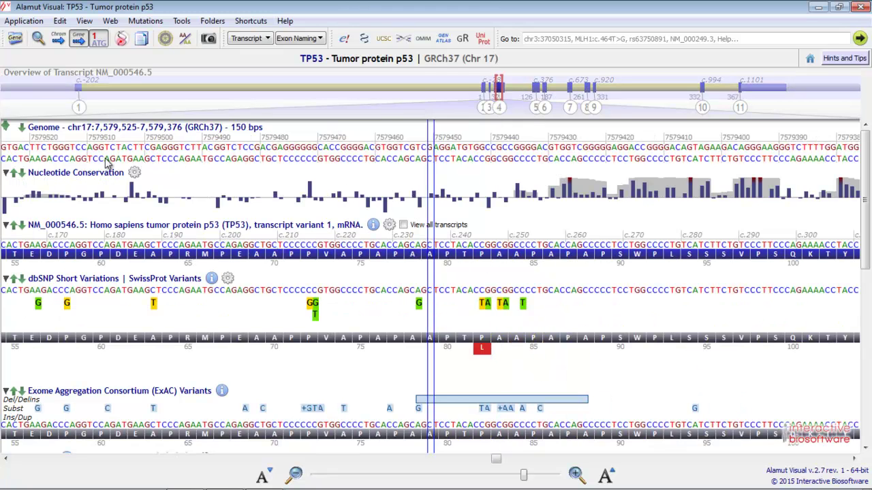
{"action": "left_click", "coordinate": [15, 174]}
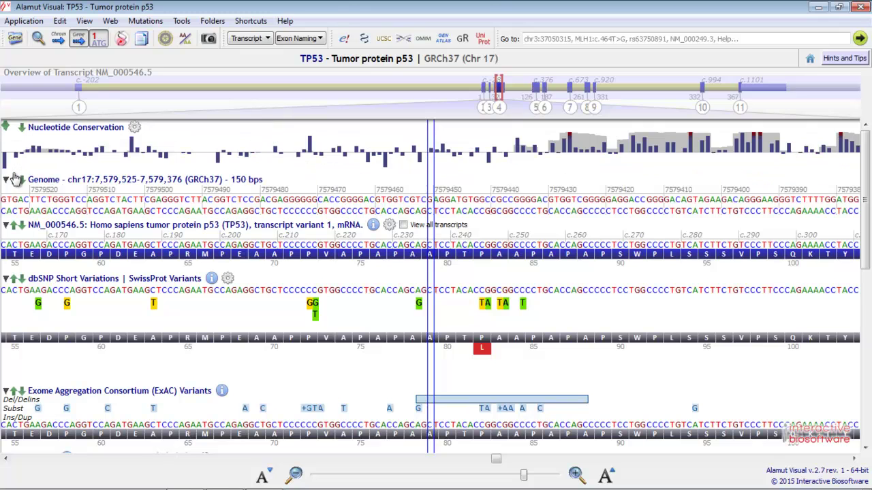
{"action": "left_click", "coordinate": [22, 130]}
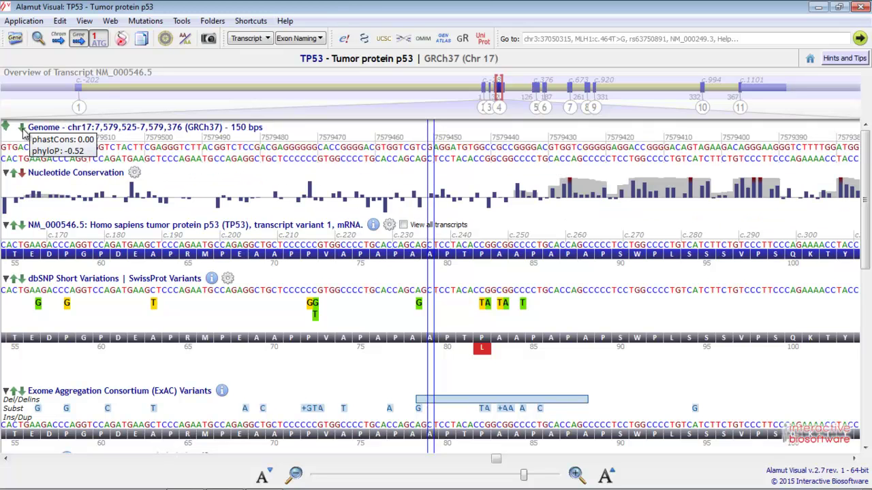
{"action": "left_click", "coordinate": [7, 225]}
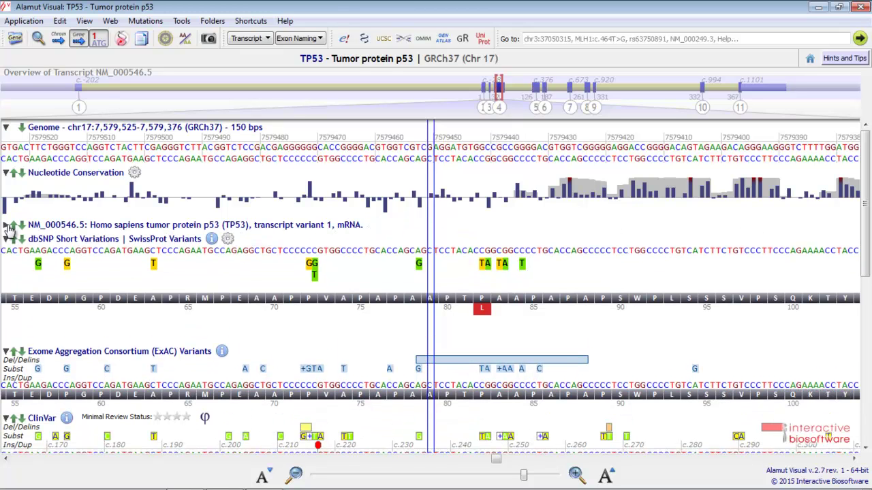
{"action": "left_click", "coordinate": [7, 226]}
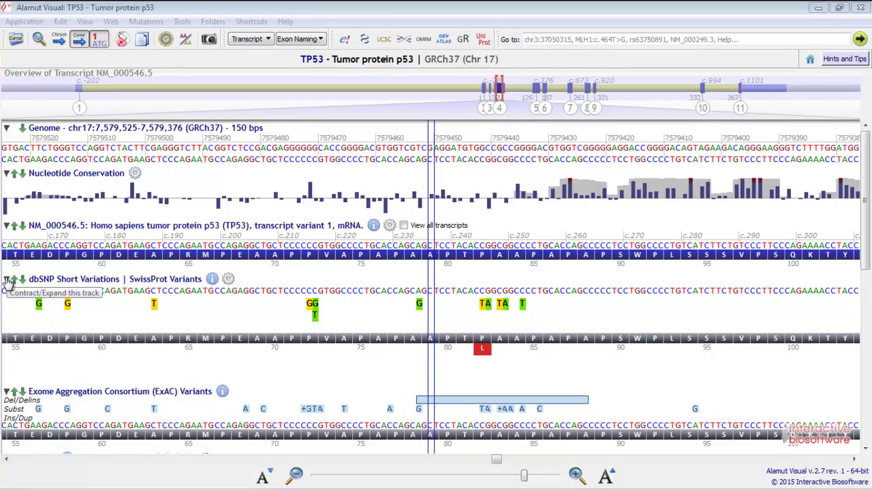
{"action": "left_click", "coordinate": [181, 21]}
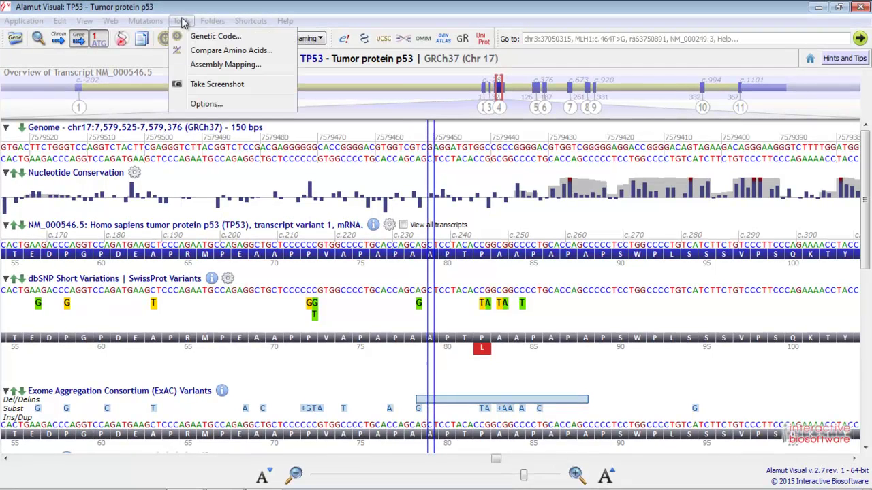
{"action": "left_click", "coordinate": [201, 105]}
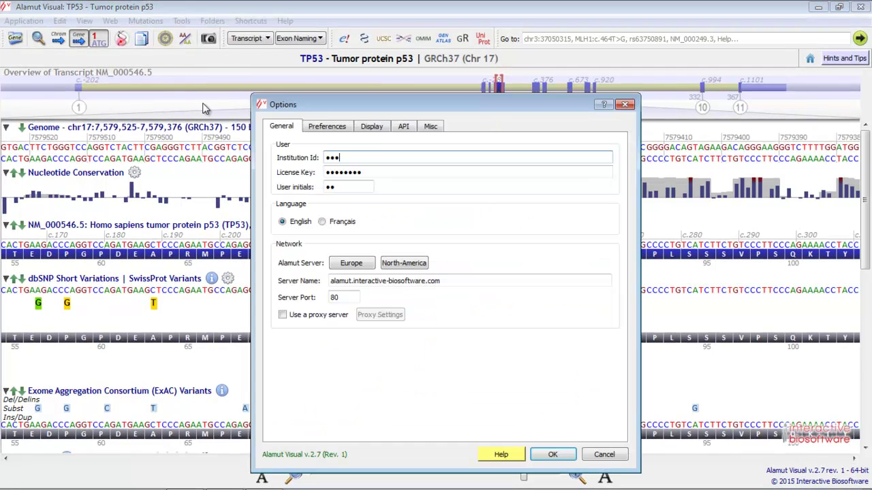
{"action": "left_click", "coordinate": [381, 129]}
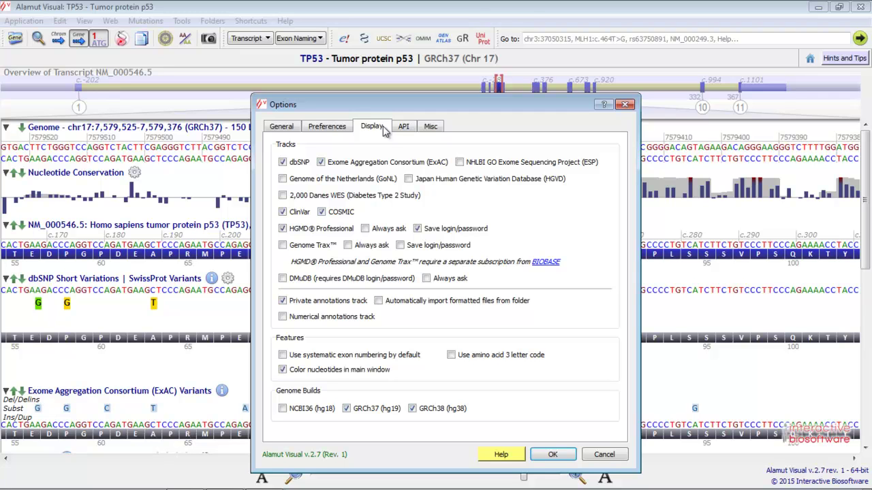
{"action": "left_click", "coordinate": [322, 163]}
{"action": "left_click", "coordinate": [324, 163]}
{"action": "left_click", "coordinate": [324, 213]}
{"action": "left_click", "coordinate": [323, 213]}
{"action": "left_click", "coordinate": [552, 455]}
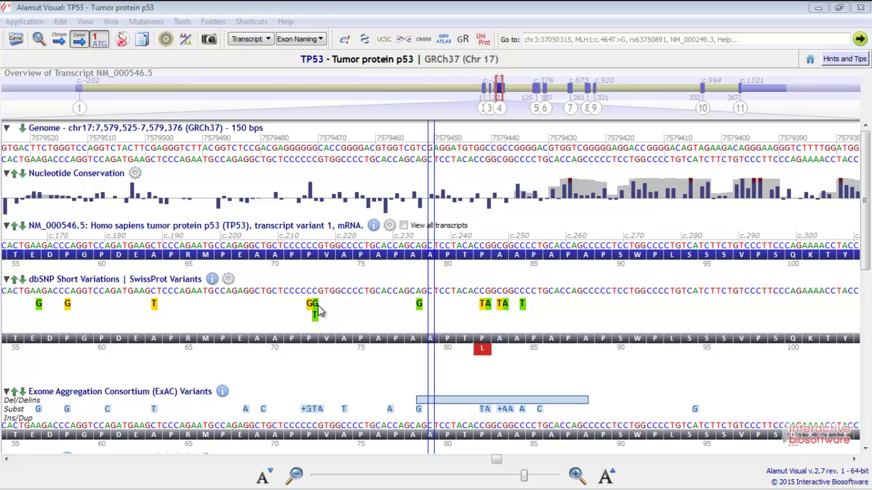
Step: Show the protein consequence of G/C variant rs1042522, then review and close its dbSNP report
{"action": "mouse_move", "coordinate": [312, 310]}
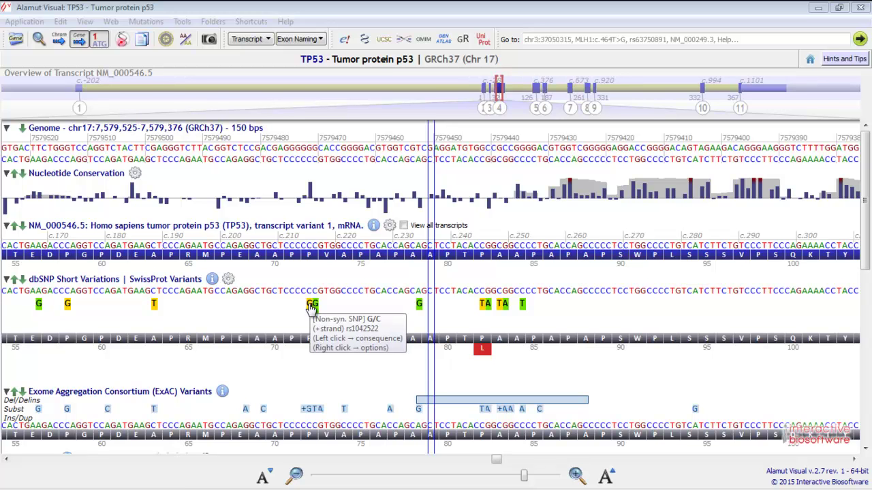
{"action": "left_click", "coordinate": [311, 308]}
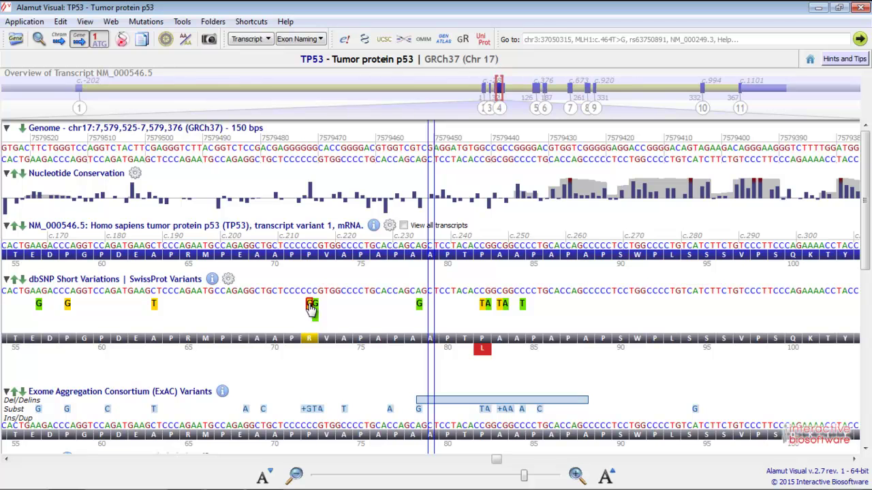
{"action": "right_click", "coordinate": [310, 307]}
{"action": "left_click", "coordinate": [319, 312]}
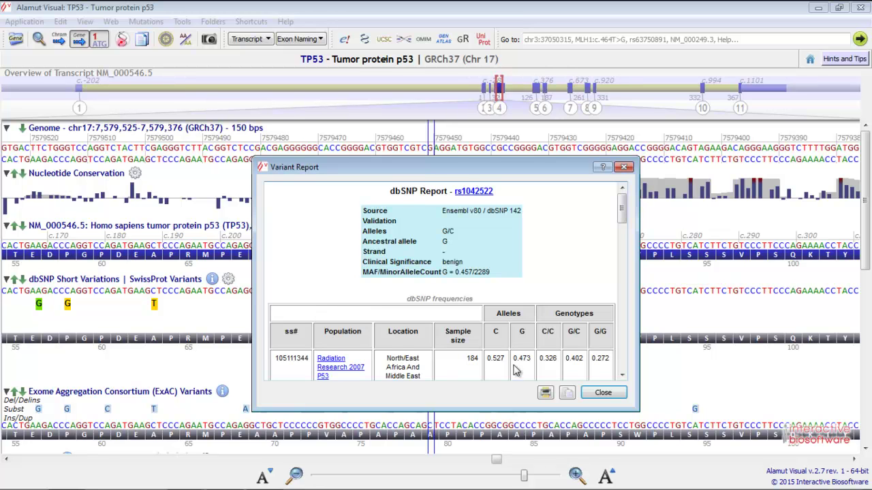
{"action": "left_click", "coordinate": [603, 394]}
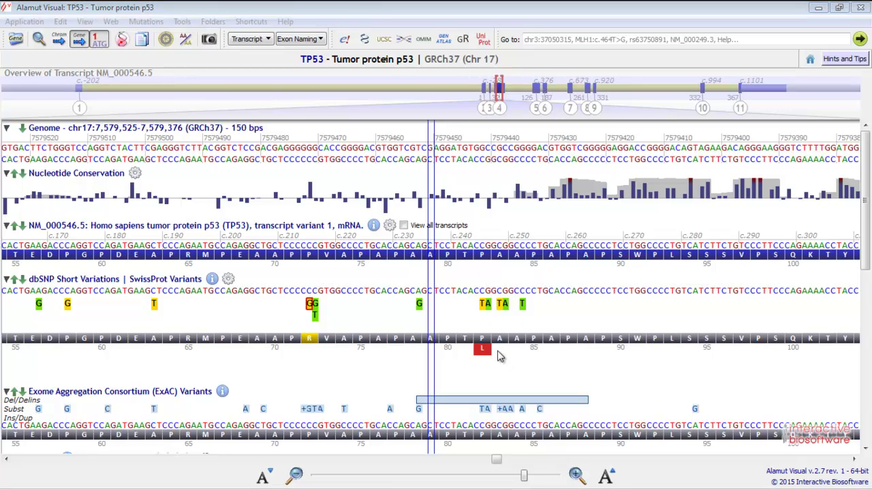
{"action": "mouse_move", "coordinate": [483, 350]}
{"action": "right_click", "coordinate": [479, 352]}
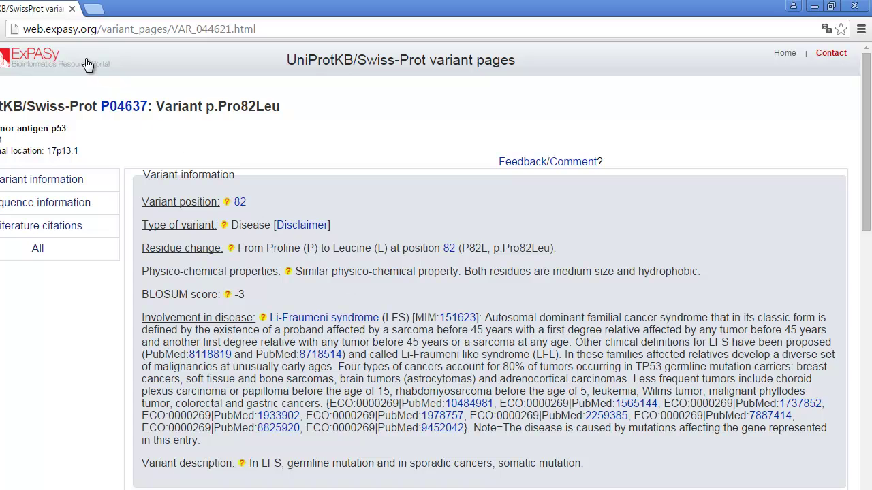
{"action": "left_click", "coordinate": [73, 9]}
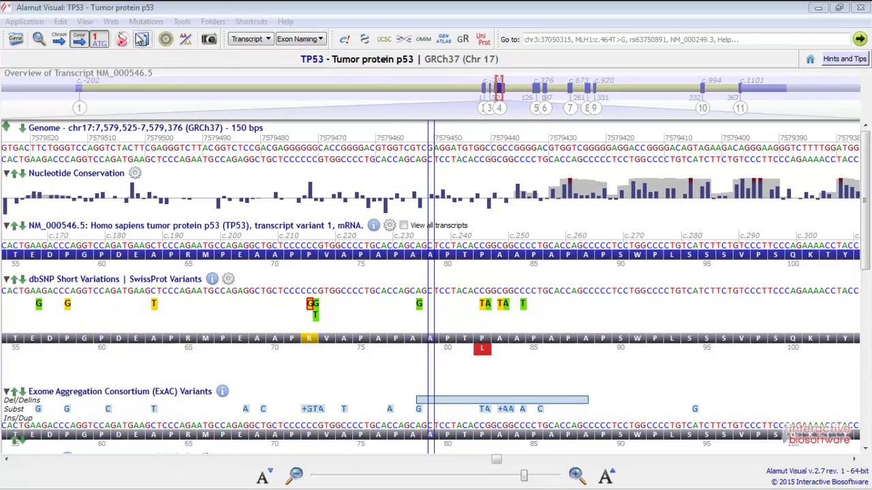
Step: Scroll down to ClinVar and read ExAC frequencies for g.7579472G>C (66.00% overall, 38.42% African)
{"action": "mouse_move", "coordinate": [170, 294]}
{"action": "scroll", "coordinate": [201, 409], "scroll_direction": "down", "scroll_amount": 2}
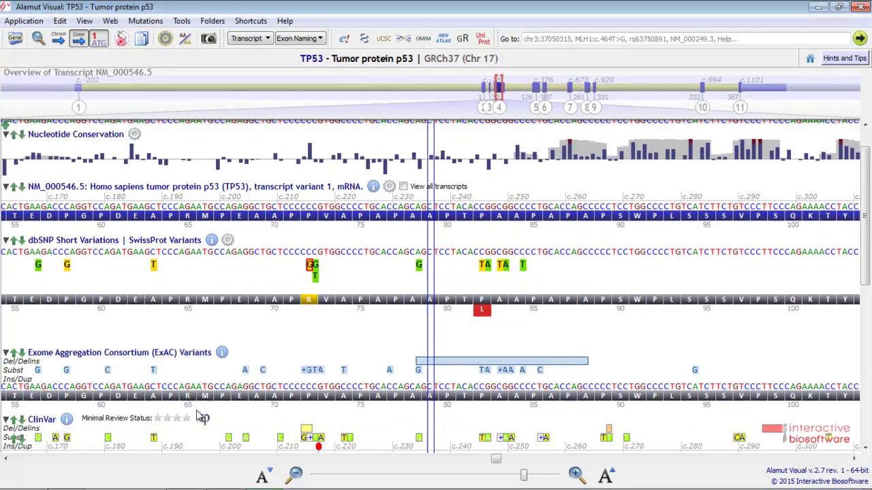
{"action": "scroll", "coordinate": [201, 417], "scroll_direction": "down", "scroll_amount": 1}
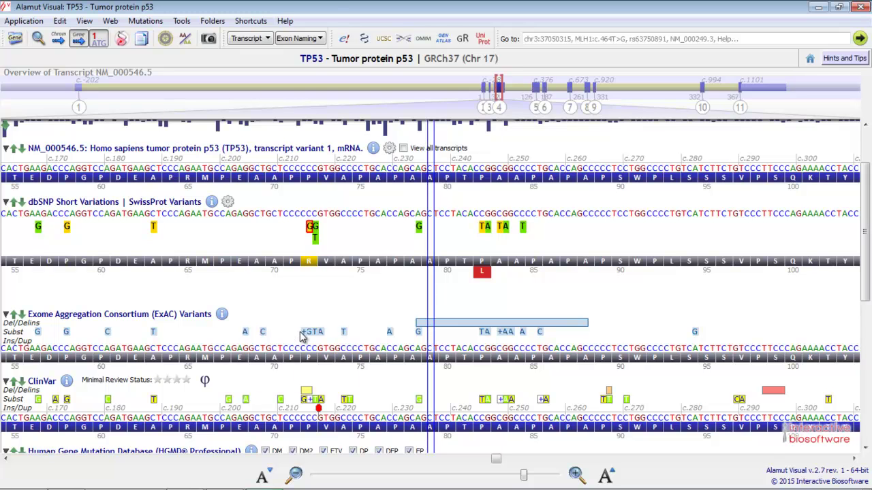
{"action": "mouse_move", "coordinate": [305, 337]}
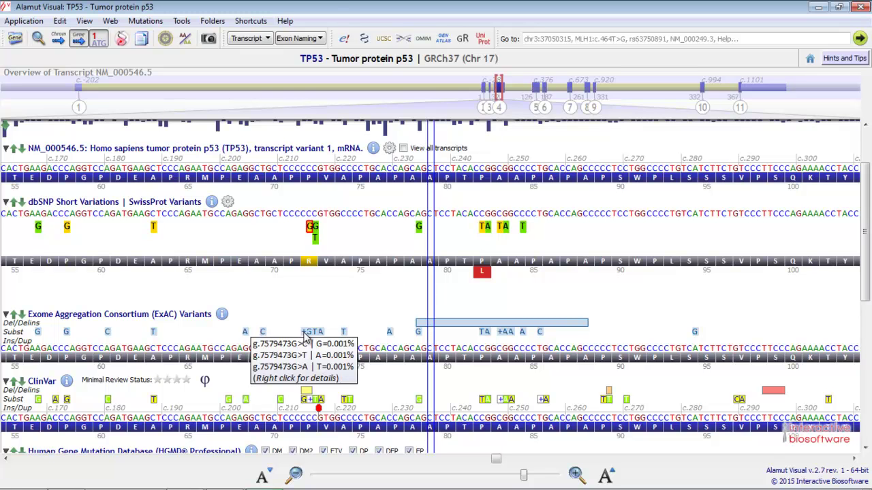
{"action": "mouse_move", "coordinate": [312, 337]}
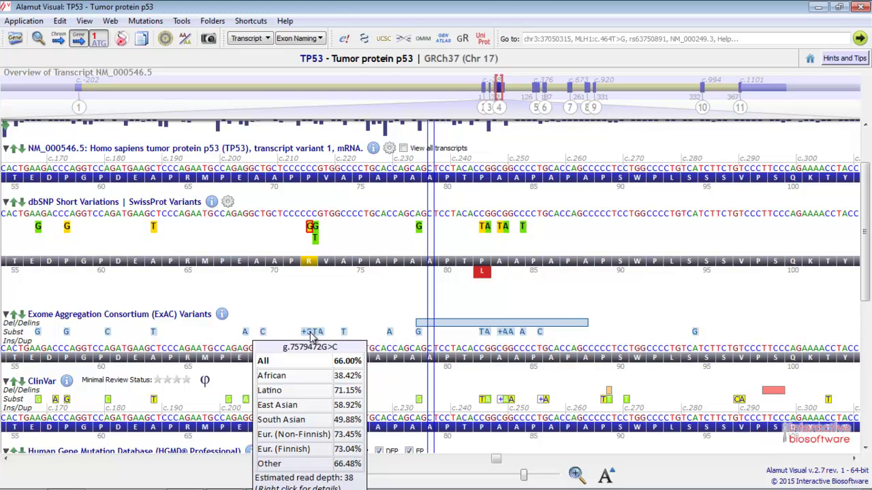
{"action": "left_click", "coordinate": [312, 333]}
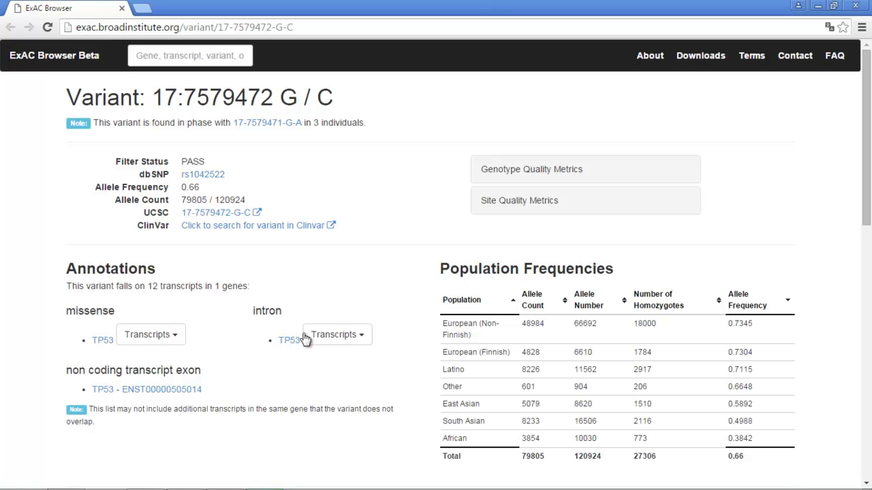
{"action": "left_click", "coordinate": [121, 8]}
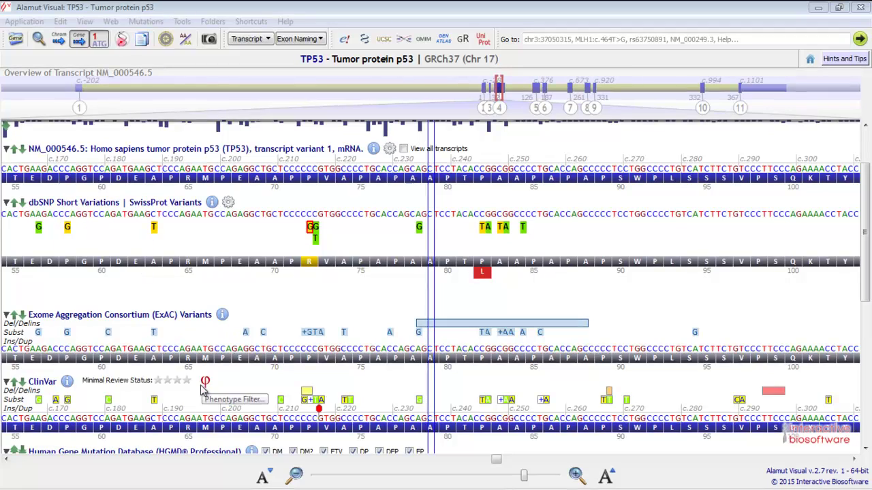
Step: Scroll to the HGMD and COSMIC tracks and inspect ClinVar record RCV000161019.1 for c.266C>T
{"action": "left_click", "coordinate": [204, 398]}
{"action": "scroll", "coordinate": [203, 397], "scroll_direction": "down", "scroll_amount": 3}
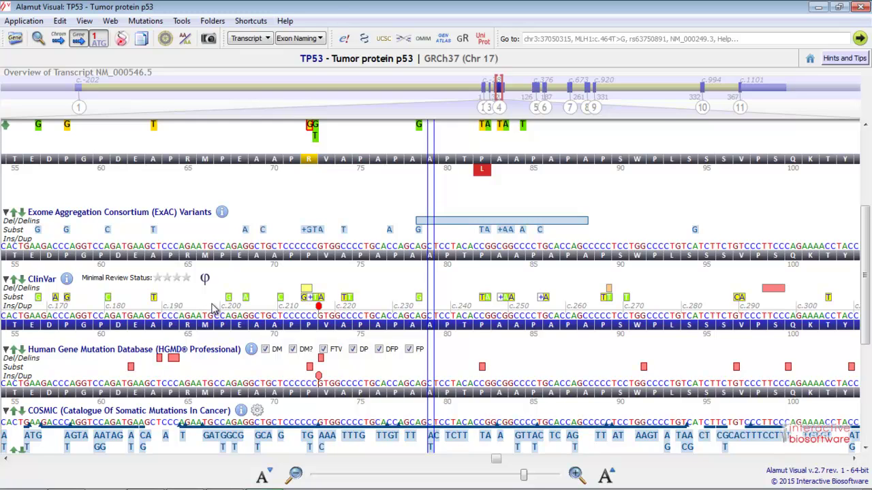
{"action": "mouse_move", "coordinate": [318, 312]}
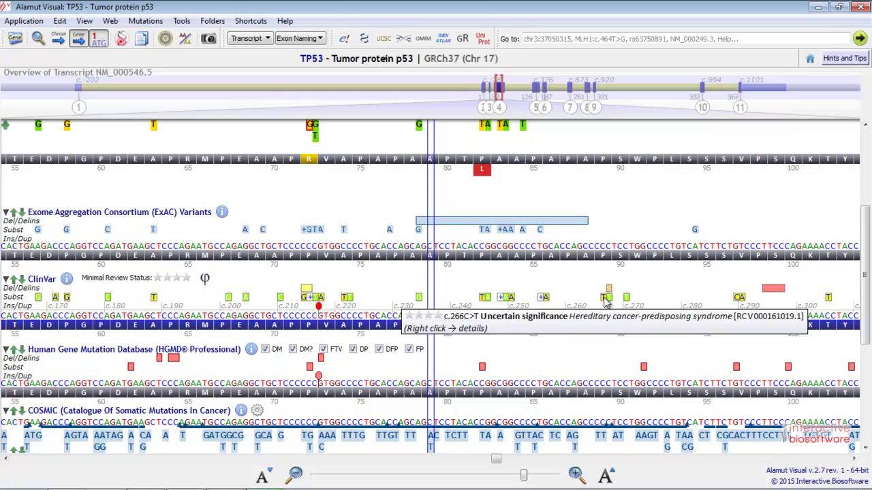
{"action": "mouse_move", "coordinate": [609, 291]}
Step: Open the ClinVar details for c.266C>T, then close the RCV000161019.1 record window
{"action": "right_click", "coordinate": [604, 302]}
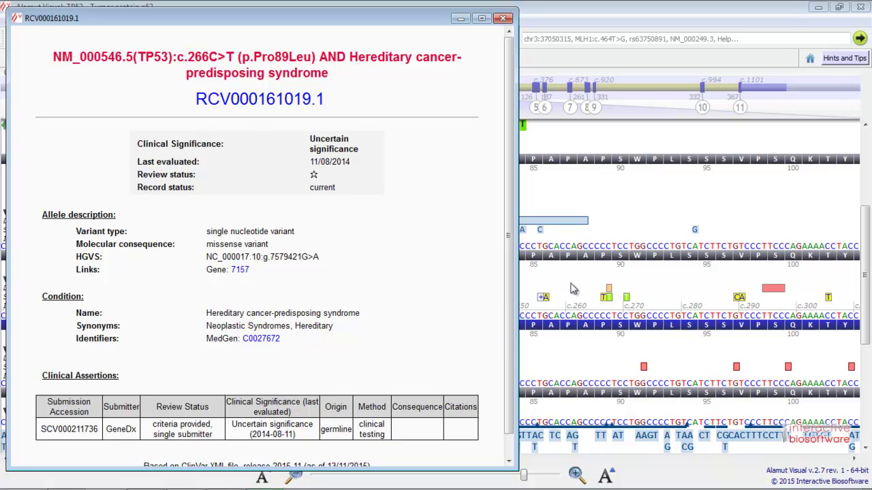
{"action": "left_click", "coordinate": [502, 18]}
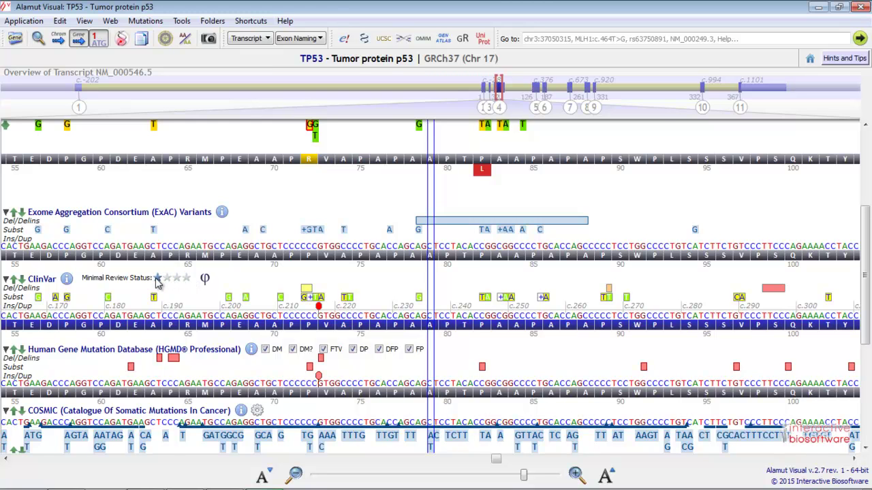
{"action": "left_click", "coordinate": [206, 280]}
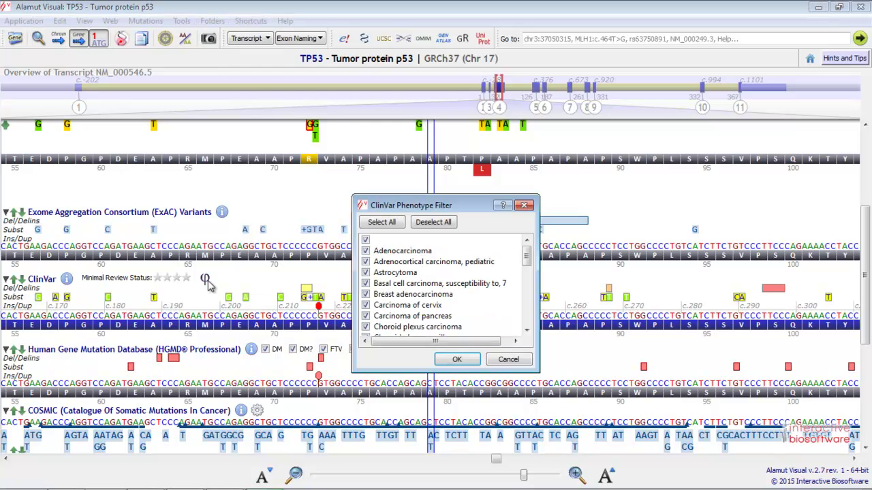
{"action": "mouse_move", "coordinate": [528, 259]}
{"action": "left_mouse_down"}
{"action": "mouse_move", "coordinate": [532, 287]}
{"action": "mouse_move", "coordinate": [531, 256]}
{"action": "left_mouse_up"}
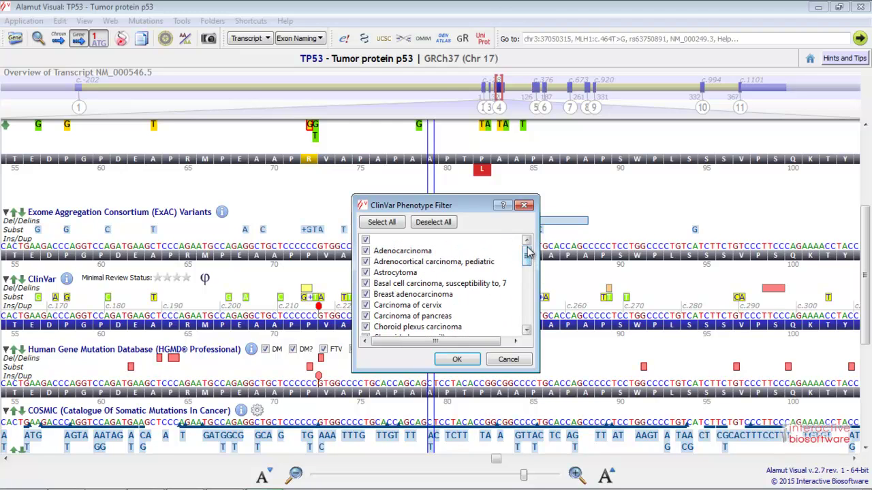
{"action": "left_click", "coordinate": [457, 360]}
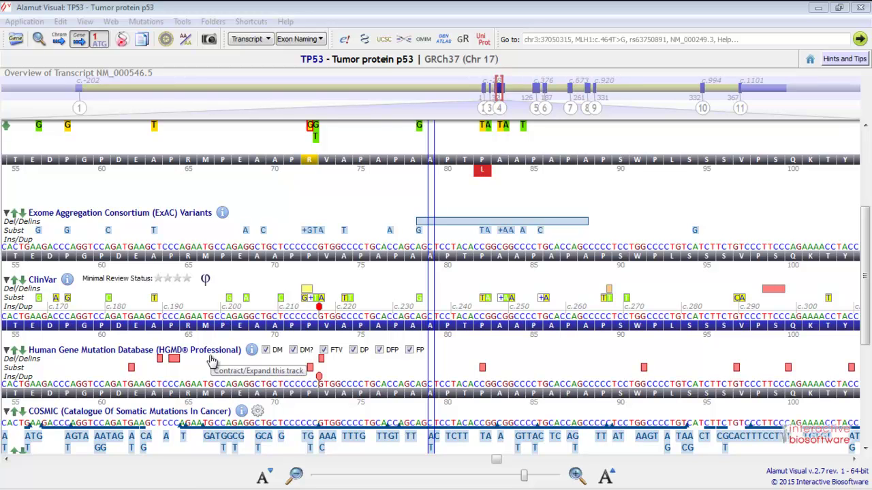
{"action": "left_click", "coordinate": [309, 367]}
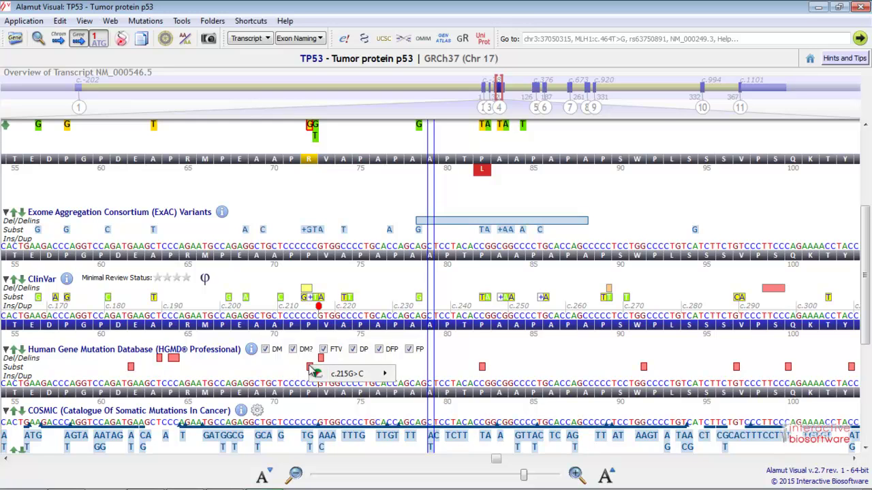
{"action": "mouse_move", "coordinate": [368, 379]}
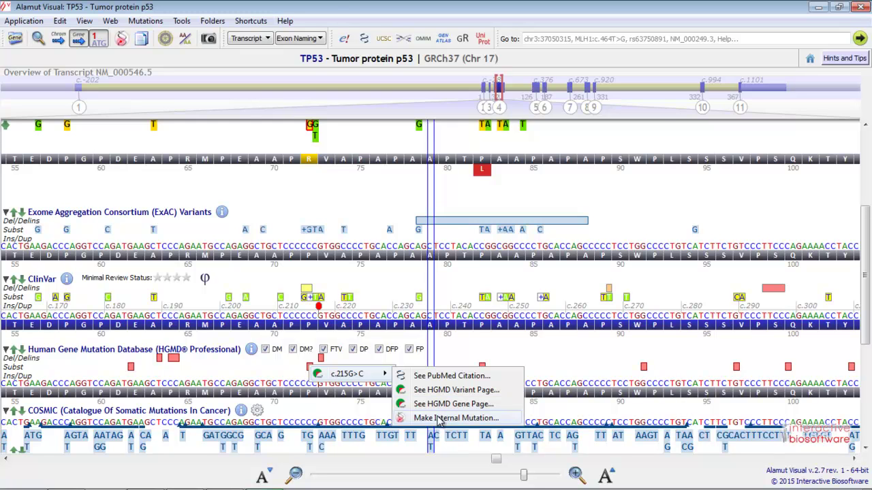
{"action": "left_click", "coordinate": [520, 361]}
{"action": "scroll", "coordinate": [488, 345], "scroll_direction": "down", "scroll_amount": 1}
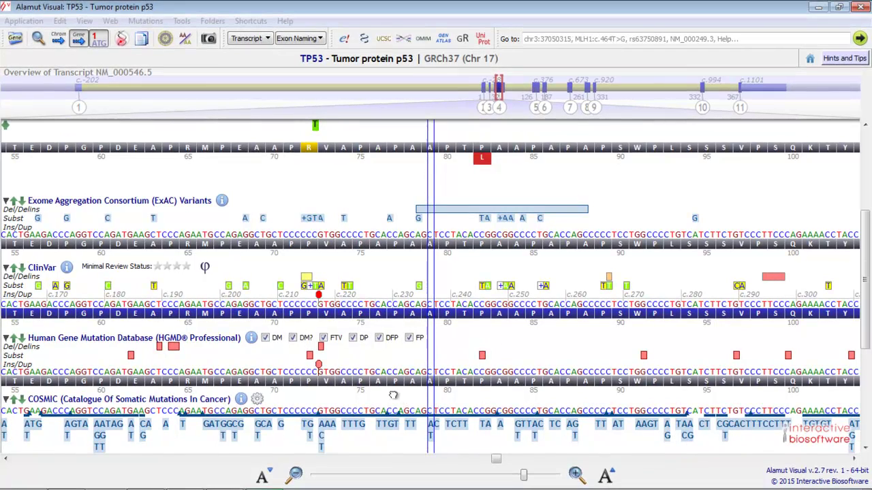
{"action": "scroll", "coordinate": [397, 401], "scroll_direction": "down", "scroll_amount": 3}
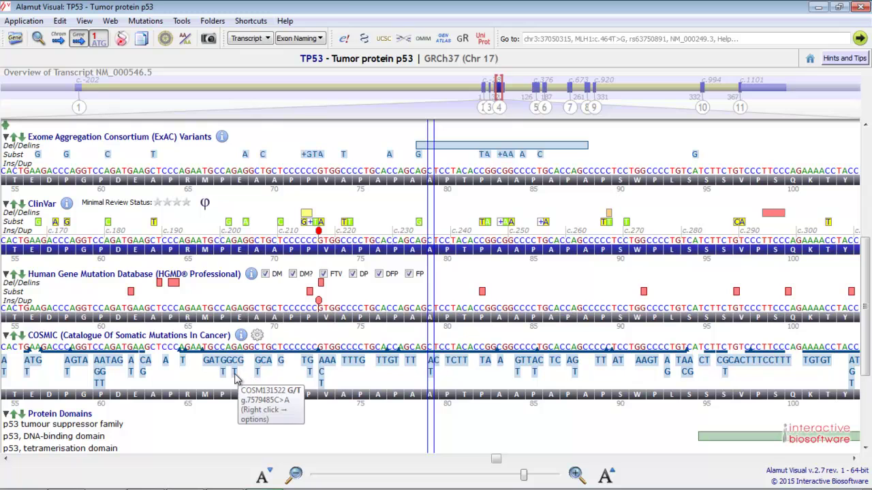
{"action": "mouse_move", "coordinate": [227, 376]}
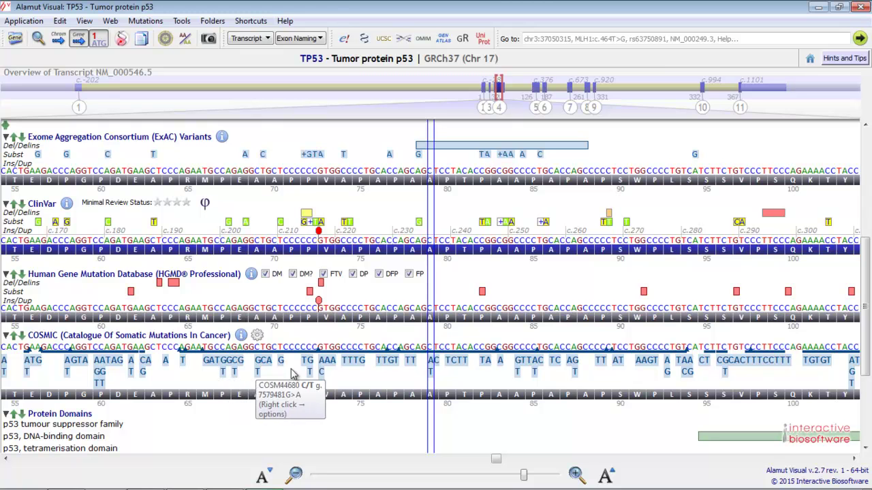
{"action": "mouse_move", "coordinate": [319, 358]}
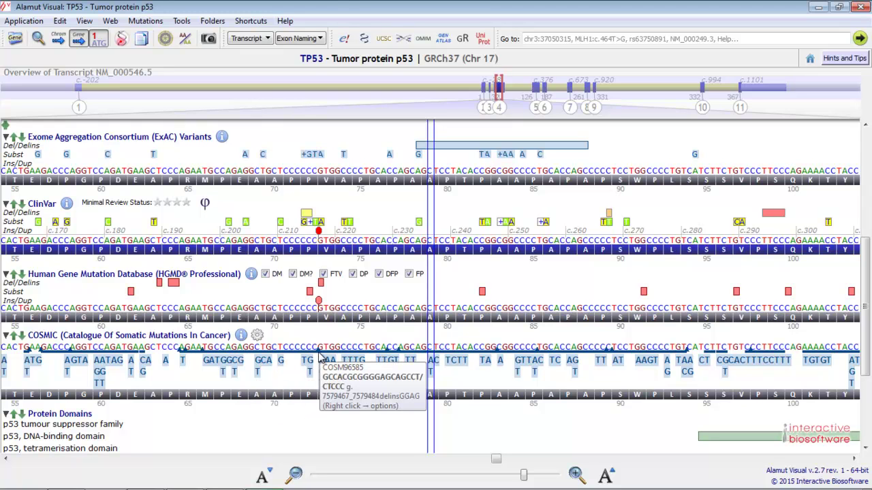
{"action": "mouse_move", "coordinate": [373, 359]}
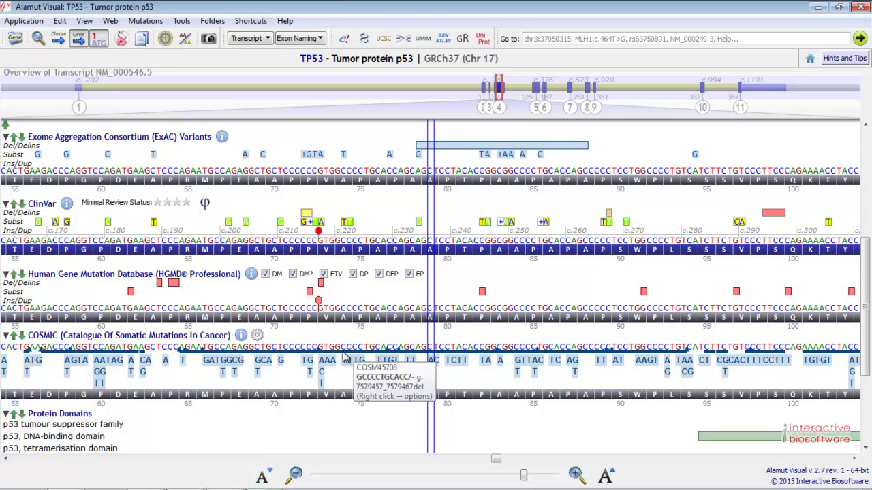
{"action": "left_click", "coordinate": [258, 336]}
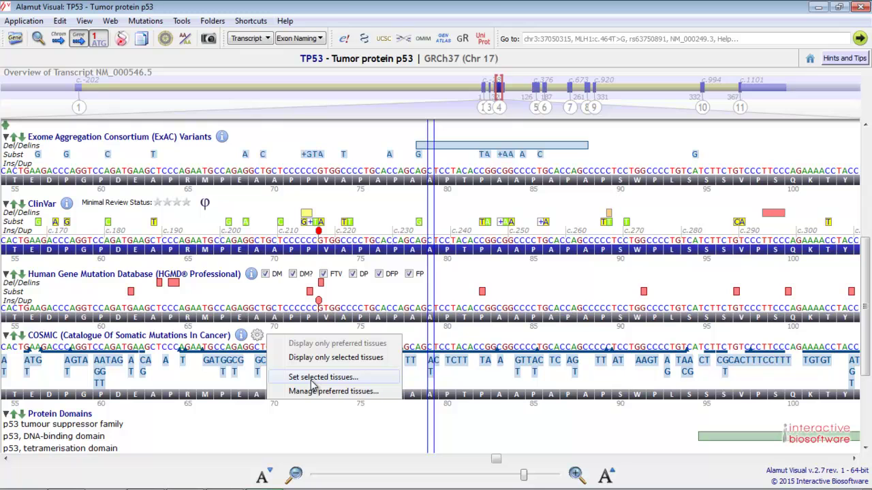
{"action": "left_click", "coordinate": [256, 380]}
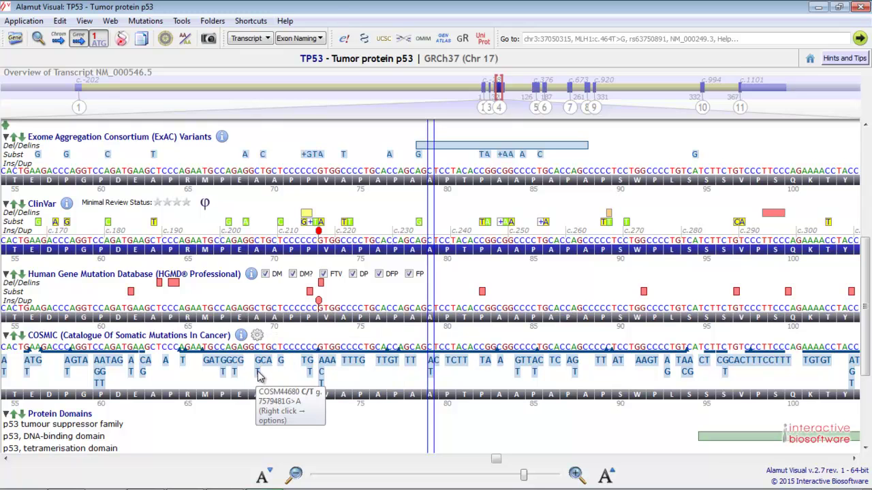
{"action": "right_click", "coordinate": [259, 377]}
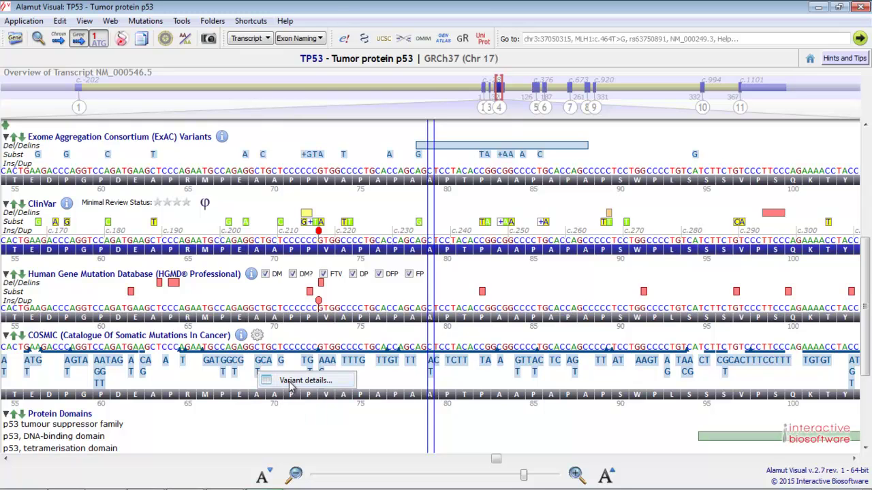
{"action": "left_click", "coordinate": [291, 383]}
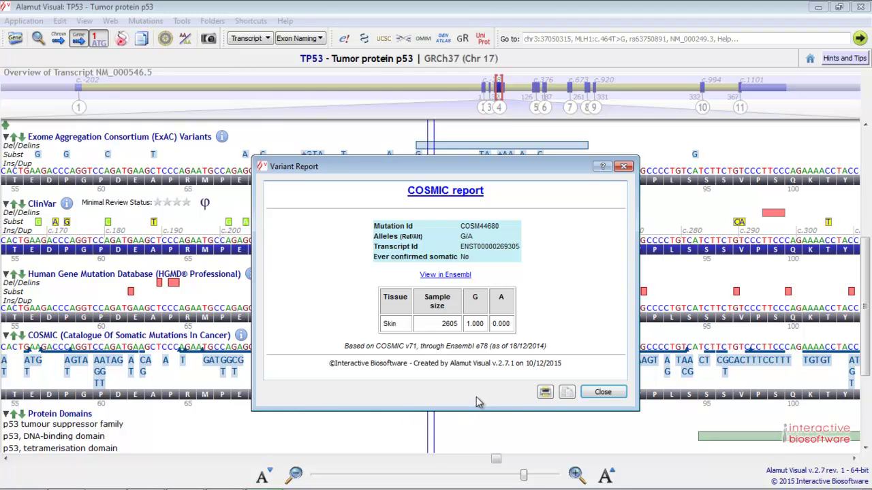
{"action": "left_click", "coordinate": [601, 393]}
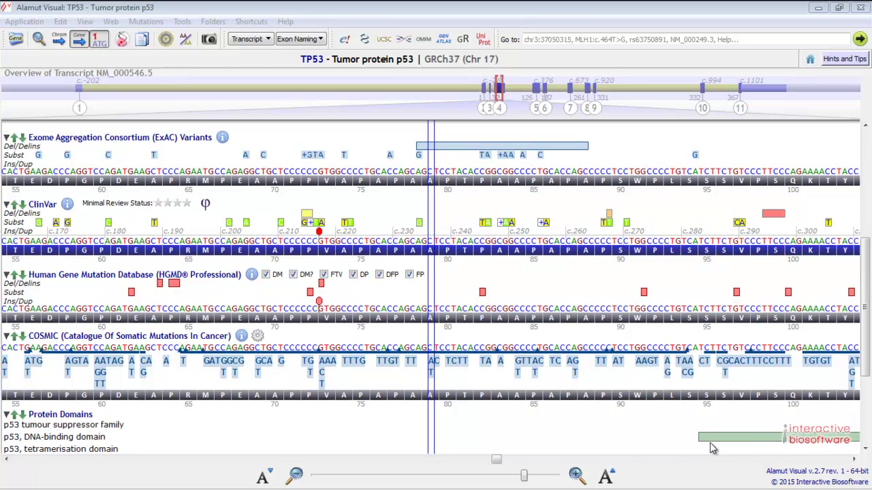
Step: Scroll down to the Orthologues and Private Annotations tracks and bring up the Application menu
{"action": "scroll", "coordinate": [545, 436], "scroll_direction": "down", "scroll_amount": 3}
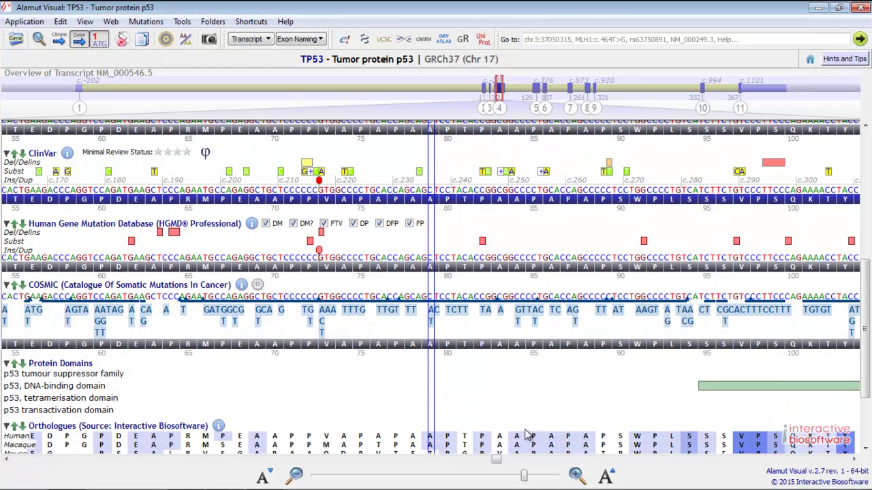
{"action": "scroll", "coordinate": [495, 422], "scroll_direction": "down", "scroll_amount": 3}
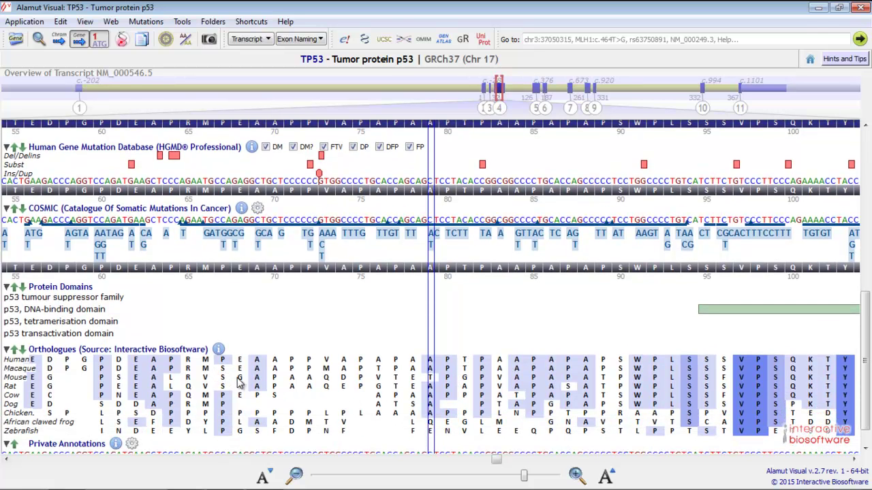
{"action": "scroll", "coordinate": [171, 402], "scroll_direction": "down", "scroll_amount": 1}
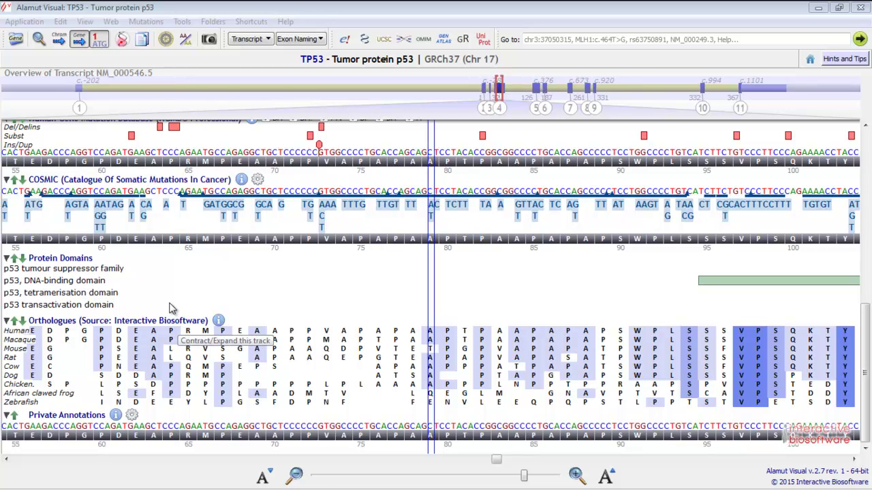
{"action": "left_click", "coordinate": [24, 21]}
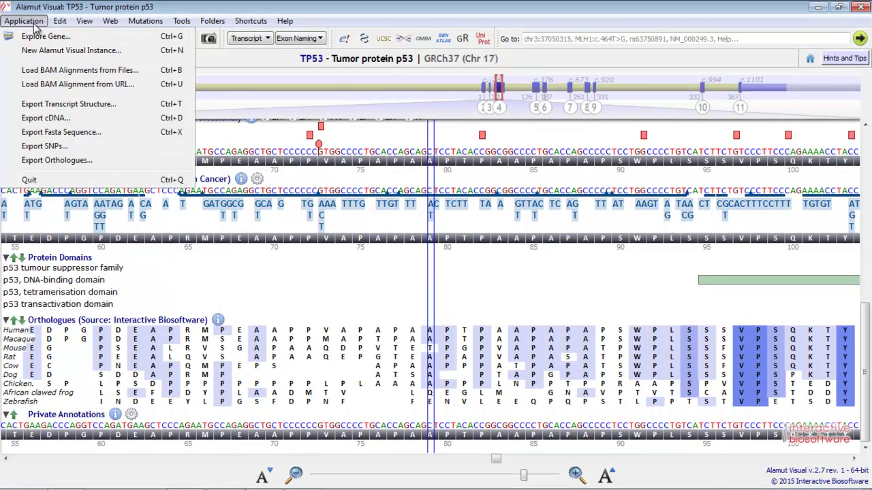
Step: Load TP53.bam through Load BAM Alignments from Files as a new alignment track
{"action": "left_click", "coordinate": [47, 70]}
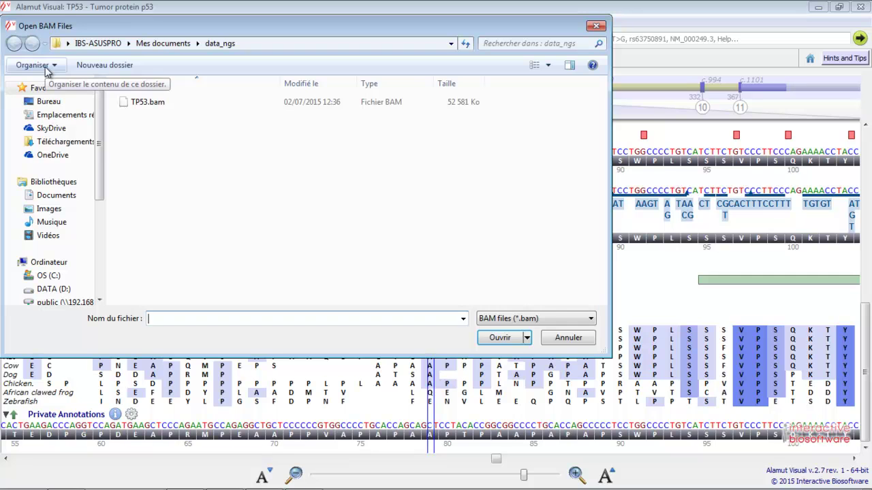
{"action": "left_click", "coordinate": [144, 104]}
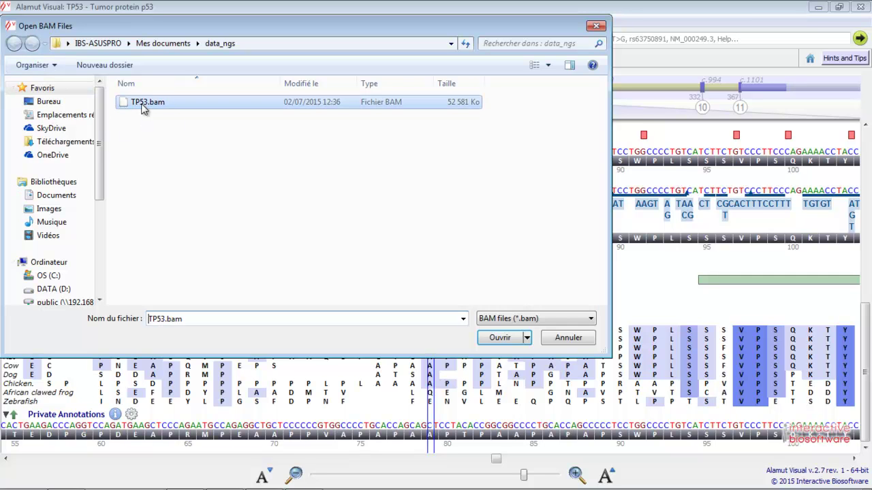
{"action": "left_click", "coordinate": [499, 339]}
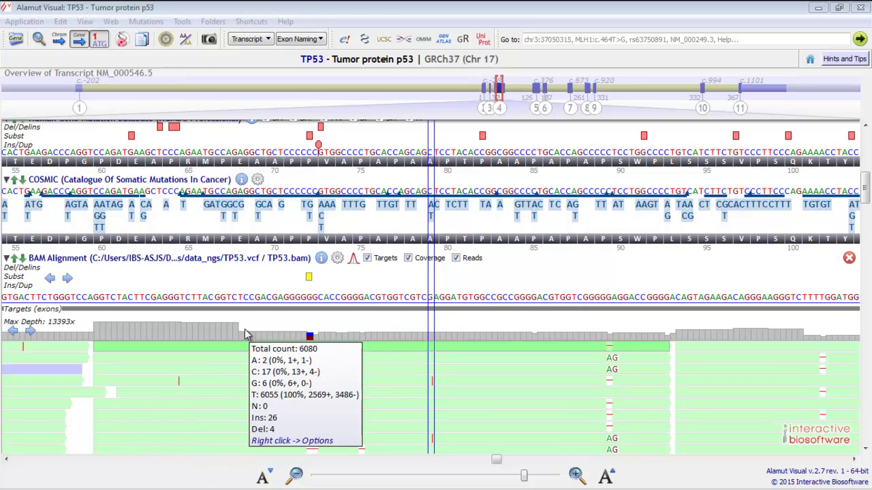
Step: Switch the TP53.bam read display to Squish, then to Condense reads
{"action": "left_click", "coordinate": [336, 258]}
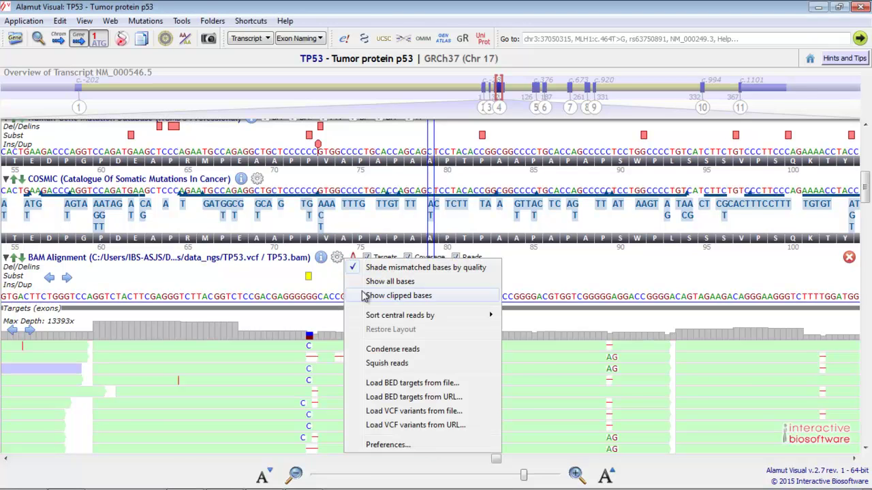
{"action": "left_click", "coordinate": [387, 363]}
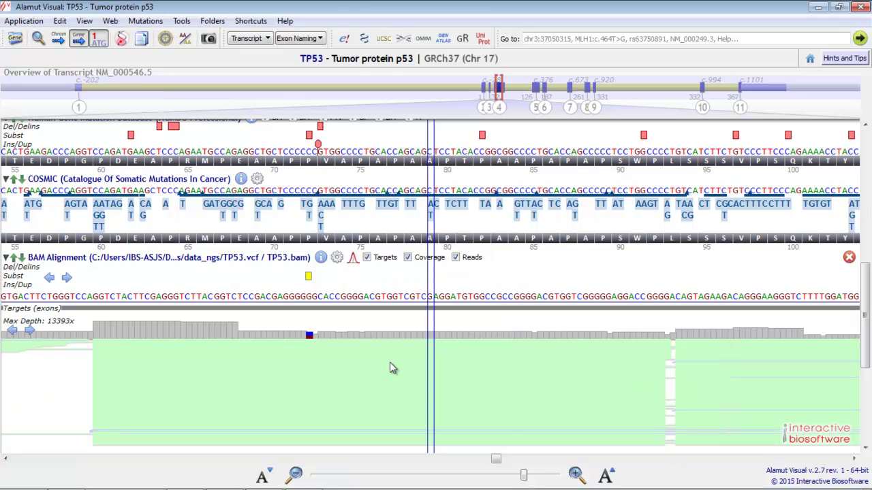
{"action": "left_click", "coordinate": [339, 261]}
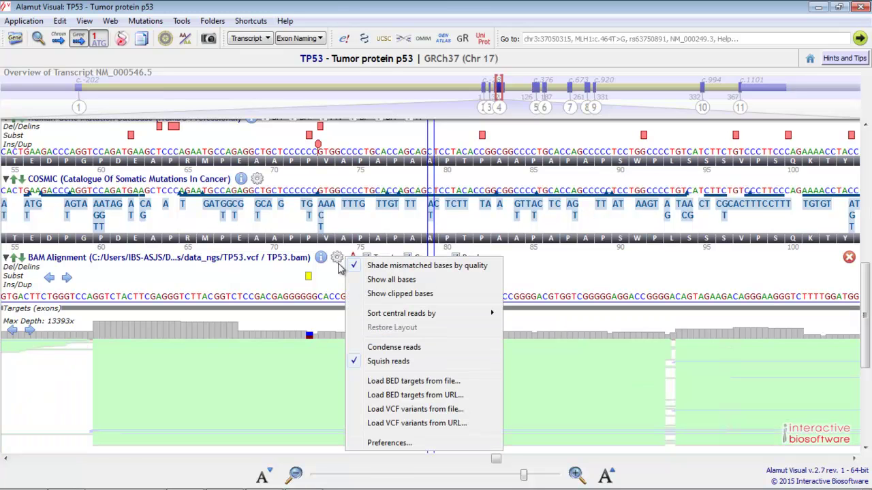
{"action": "left_click", "coordinate": [381, 348]}
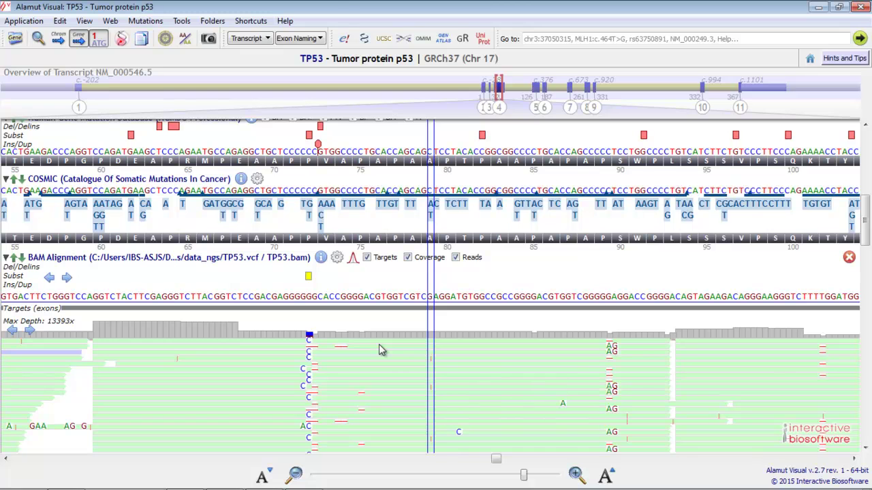
{"action": "mouse_move", "coordinate": [385, 352]}
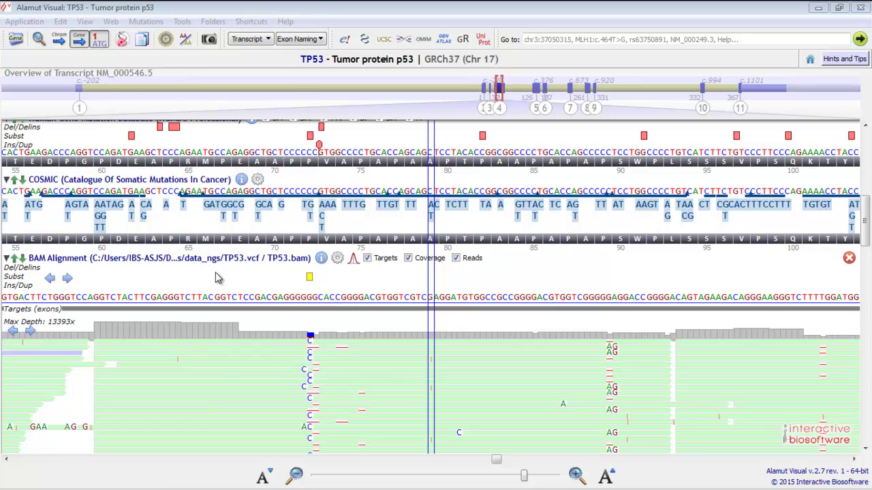
{"action": "right_click", "coordinate": [307, 279]}
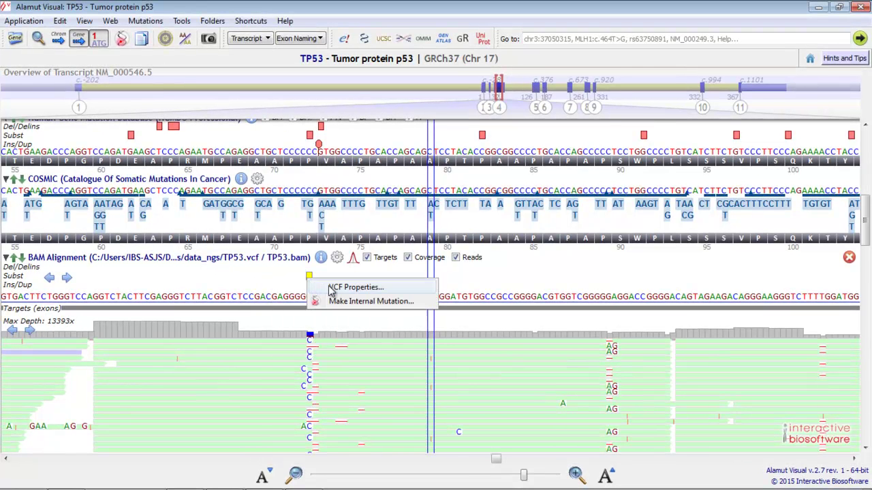
{"action": "left_click", "coordinate": [331, 287]}
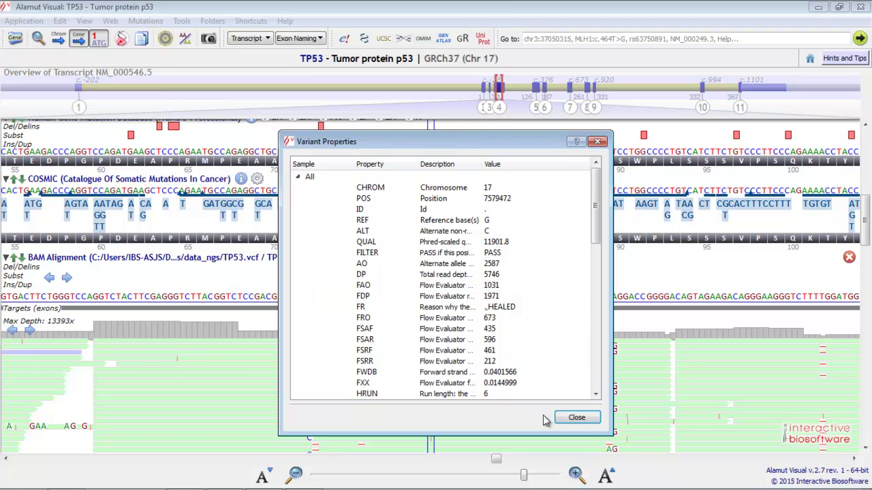
{"action": "left_click", "coordinate": [575, 419]}
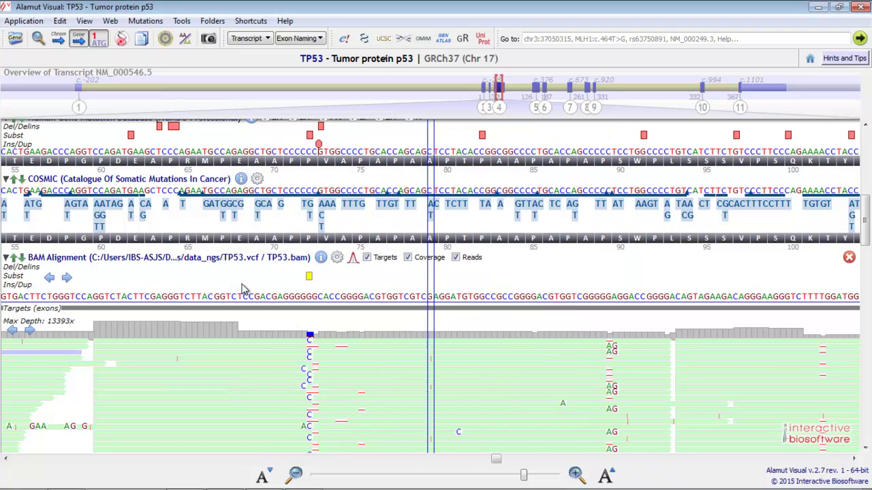
{"action": "left_click", "coordinate": [68, 280]}
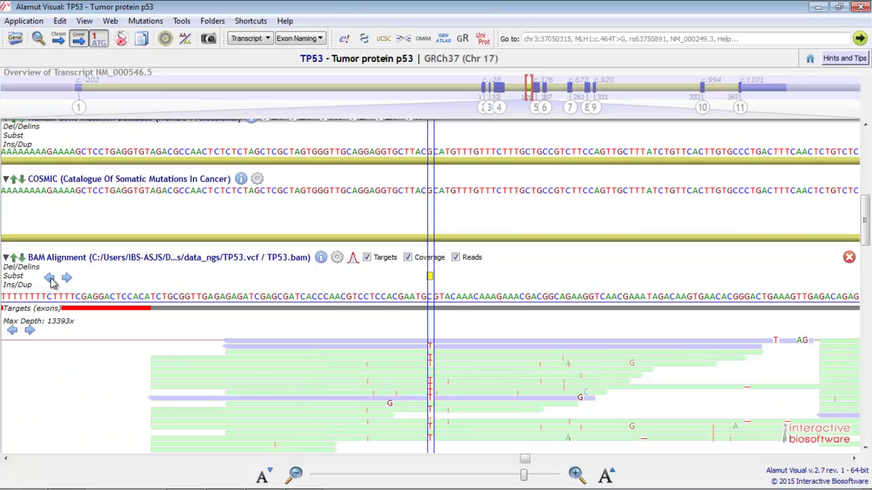
{"action": "left_click", "coordinate": [51, 280]}
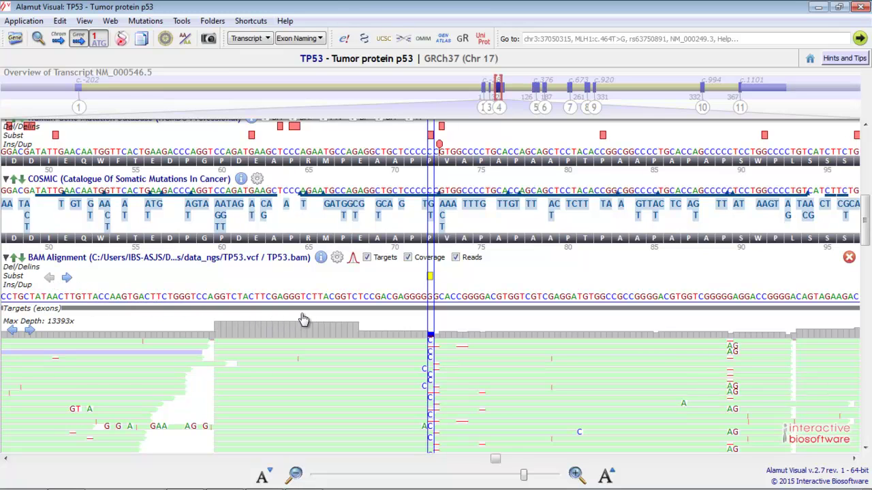
{"action": "left_click", "coordinate": [354, 264]}
{"action": "left_click", "coordinate": [389, 271]}
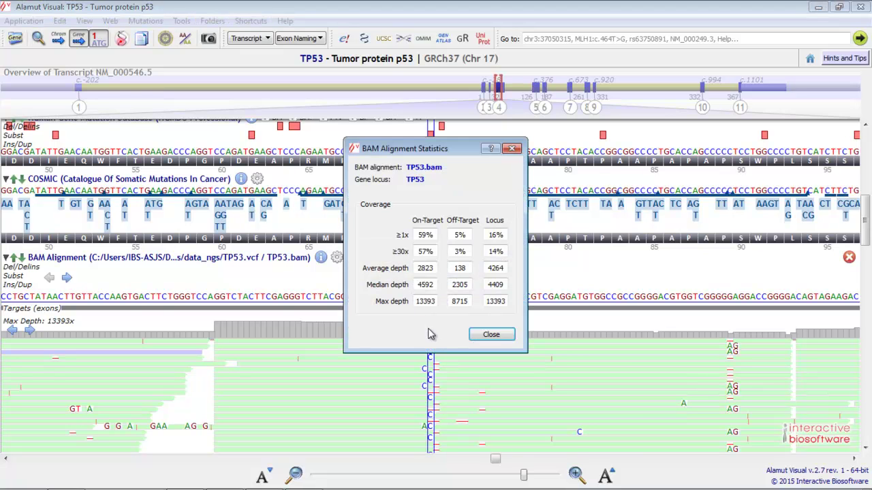
{"action": "left_click", "coordinate": [491, 335]}
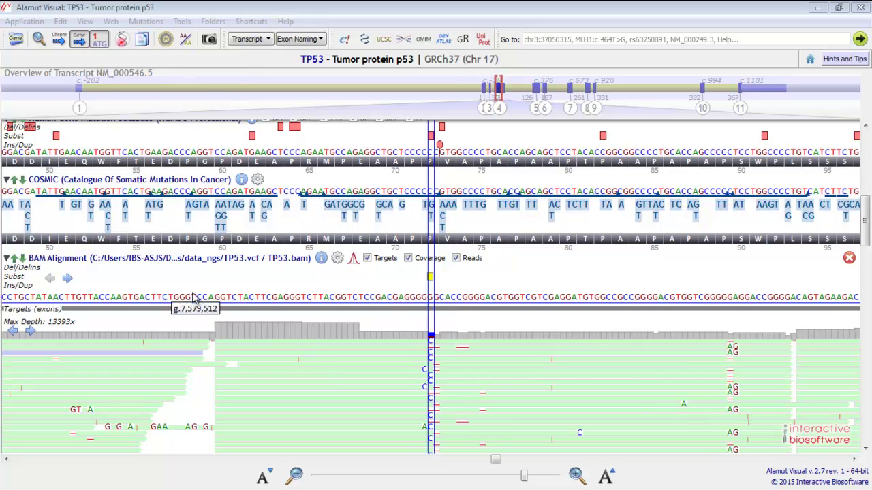
Step: Collapse the BAM track and create private dataset 'demo' from an 18-base sequence selection
{"action": "left_click", "coordinate": [6, 259]}
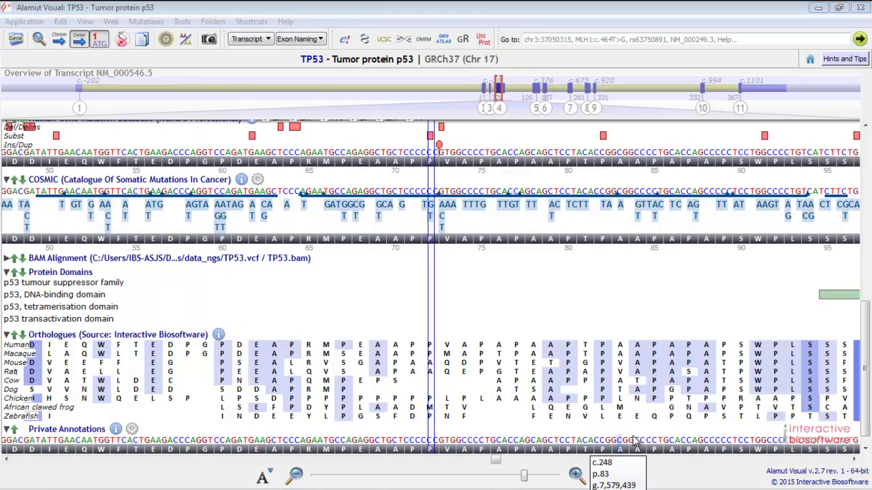
{"action": "left_click", "coordinate": [865, 449]}
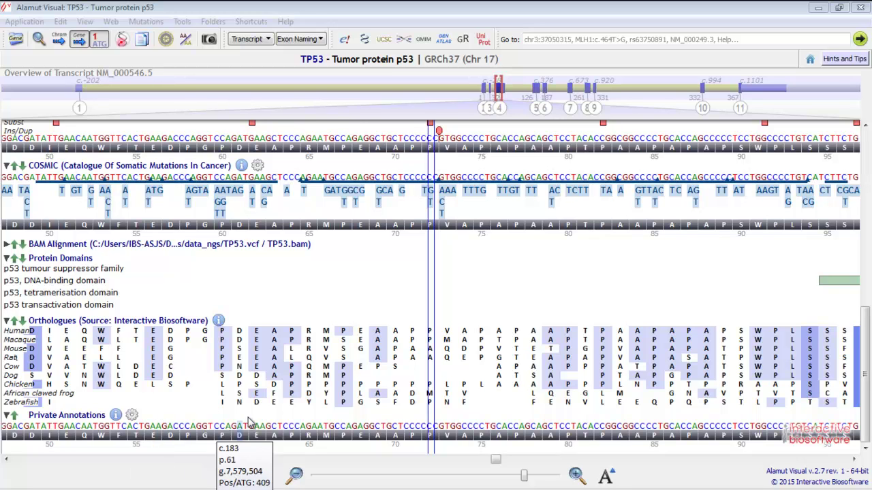
{"action": "left_click_drag", "start_coordinate": [287, 433], "coordinate": [384, 433]}
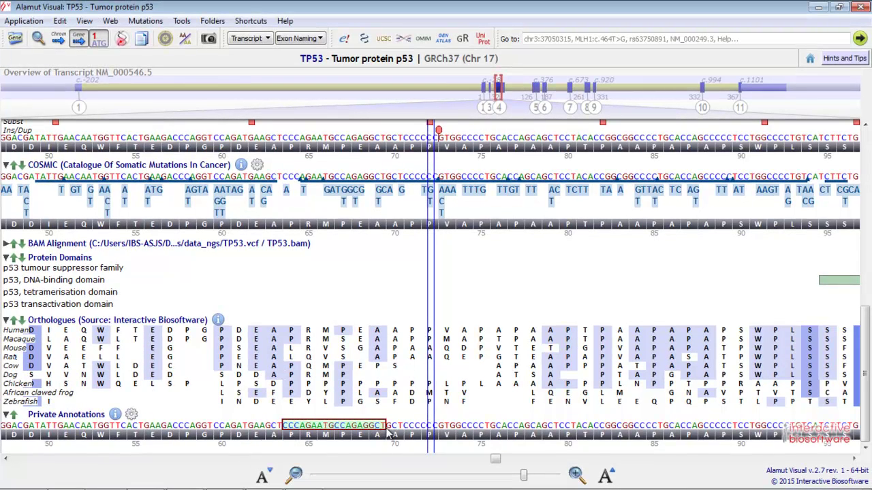
{"action": "right_click", "coordinate": [346, 425]}
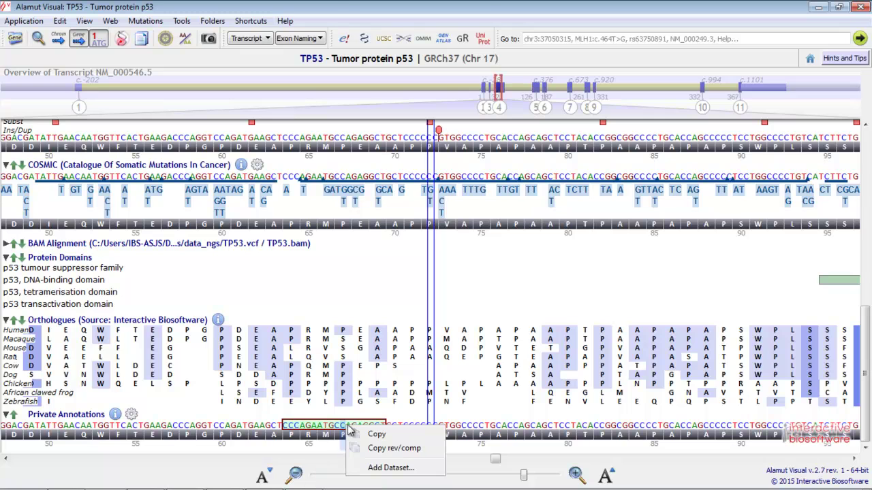
{"action": "left_click", "coordinate": [378, 469]}
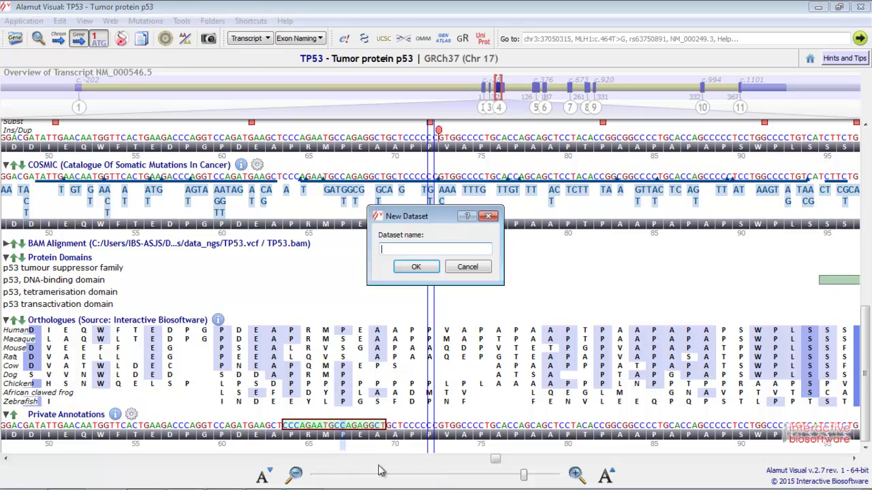
{"action": "type", "text": "demo"}
{"action": "left_click", "coordinate": [434, 268]}
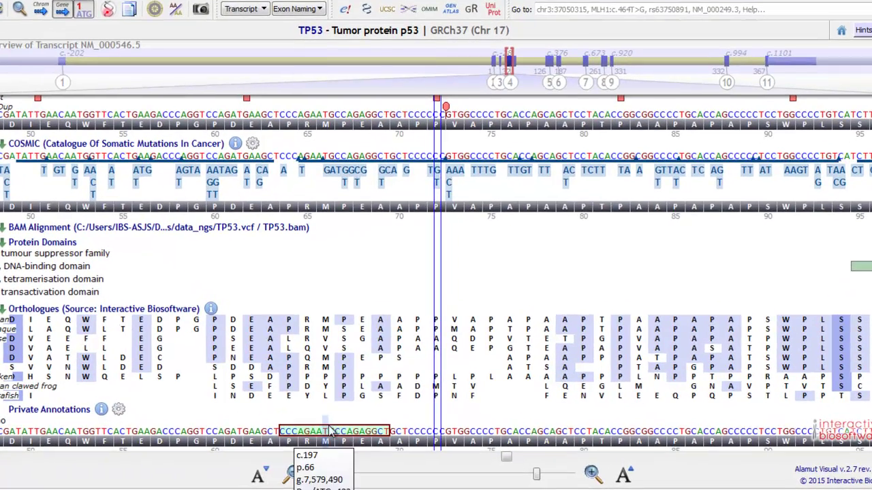
Step: Create an annotation on the marked c.190_207 sequence with a left arrow and lavender colour, and save it
{"action": "right_click", "coordinate": [329, 432]}
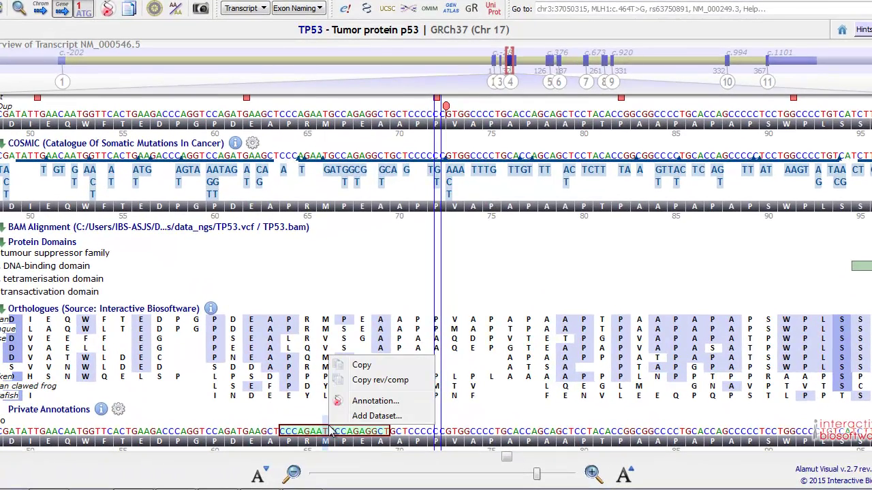
{"action": "left_click", "coordinate": [358, 399]}
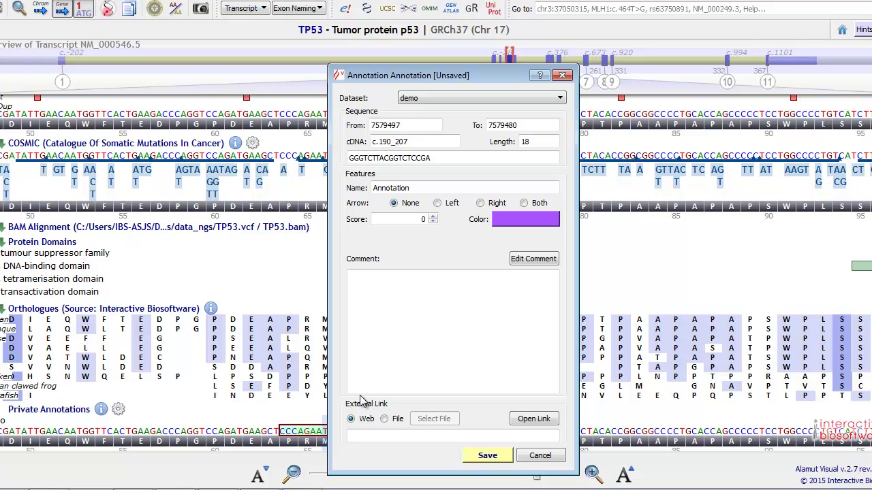
{"action": "left_click", "coordinate": [438, 204]}
{"action": "left_click", "coordinate": [506, 221]}
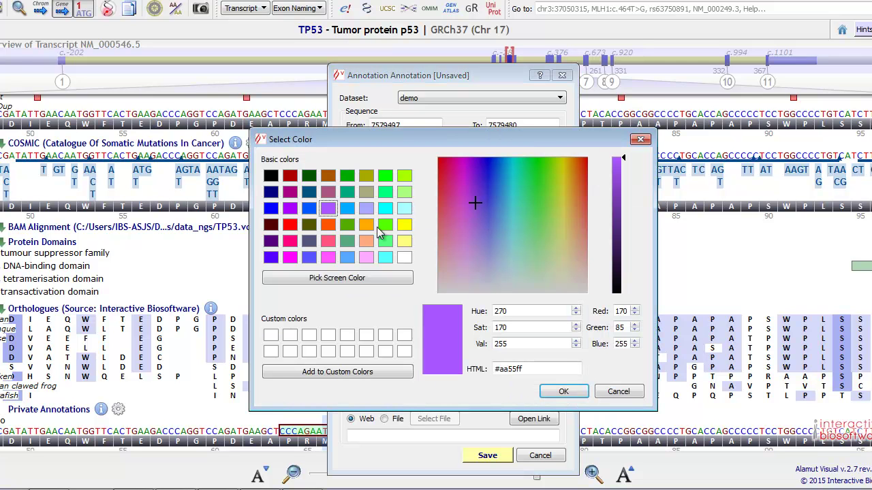
{"action": "left_click", "coordinate": [367, 209]}
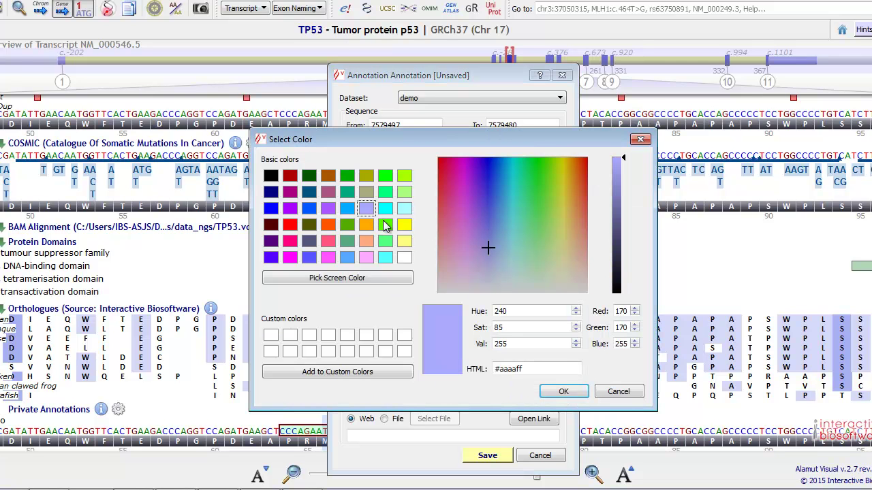
{"action": "left_click", "coordinate": [561, 393]}
{"action": "left_click", "coordinate": [422, 312]}
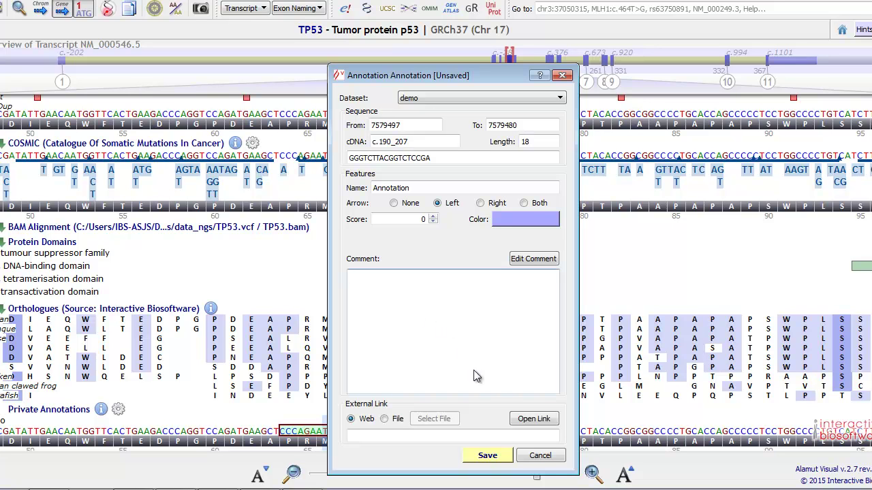
{"action": "left_click", "coordinate": [500, 461]}
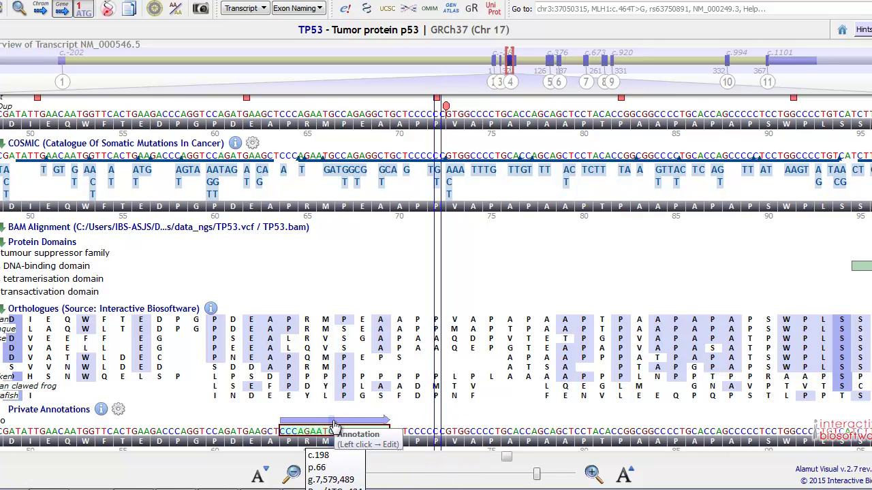
Step: Reopen the new annotation to review it, then close it without changes
{"action": "left_click", "coordinate": [335, 427]}
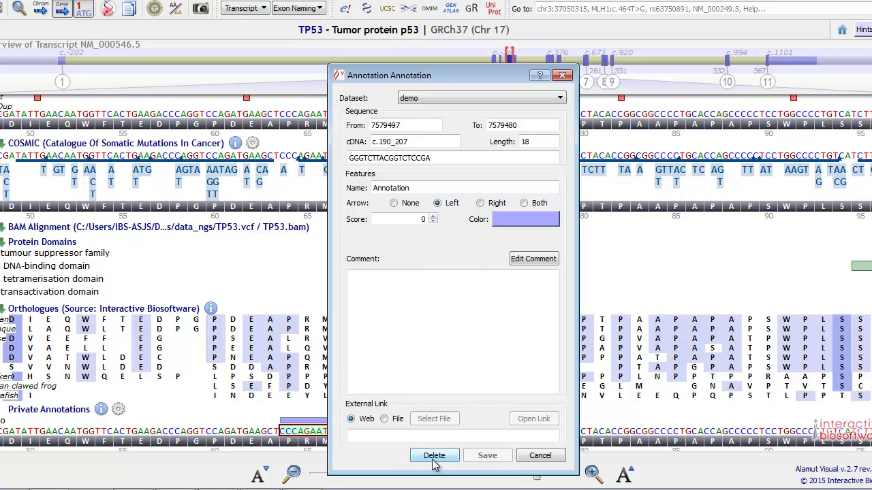
{"action": "left_click", "coordinate": [535, 456]}
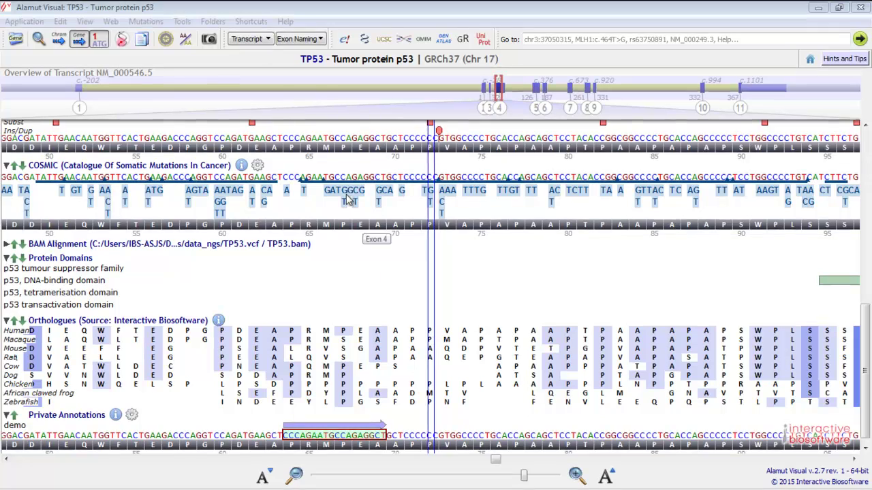
{"action": "left_click", "coordinate": [286, 22]}
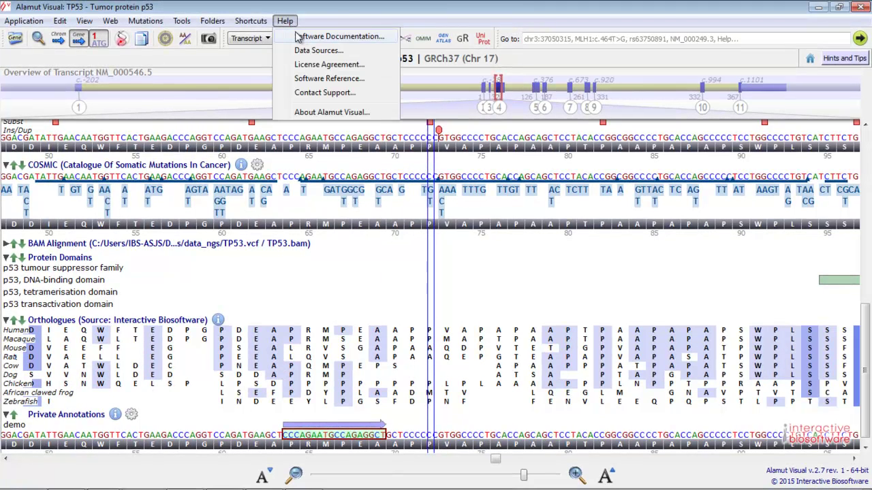
{"action": "left_click", "coordinate": [304, 37]}
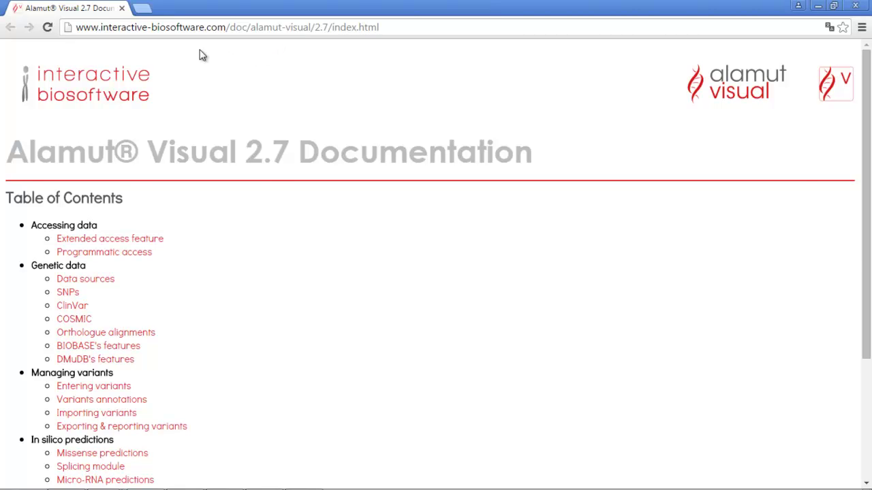
{"action": "left_click", "coordinate": [122, 8]}
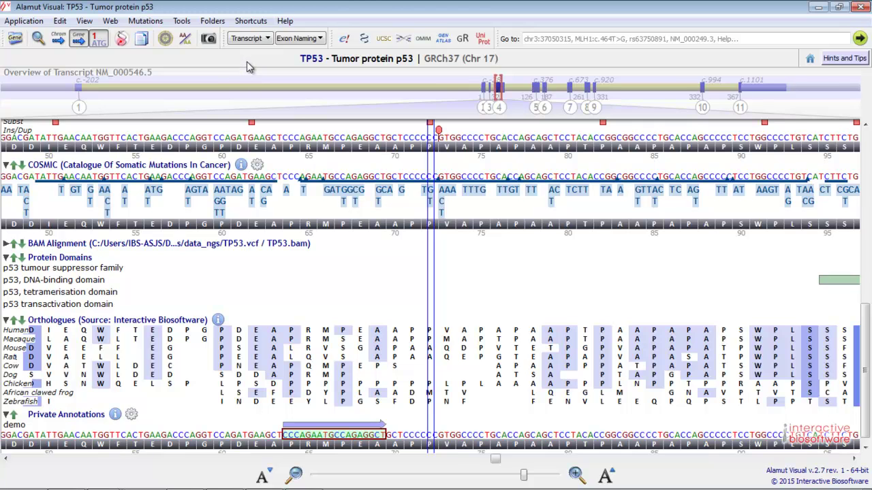
Step: Start a Contact Support e-mail from the Help menu, then minimize the Outlook draft
{"action": "left_click", "coordinate": [283, 24]}
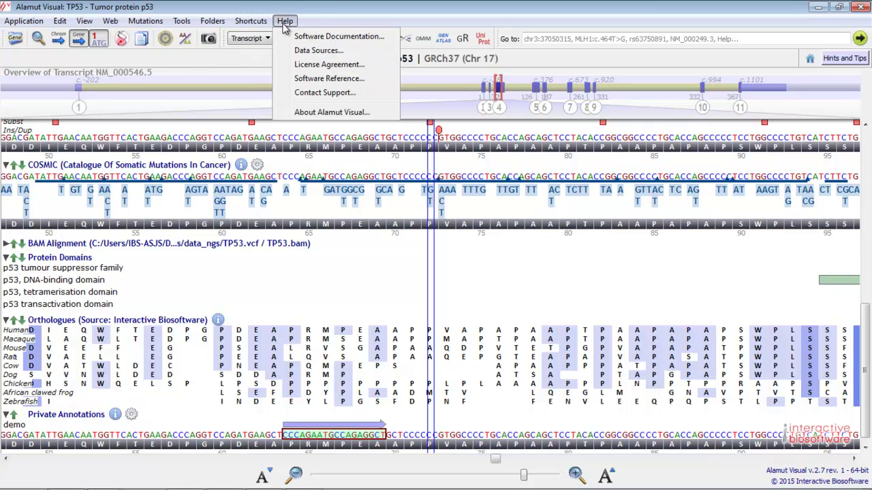
{"action": "left_click", "coordinate": [325, 92]}
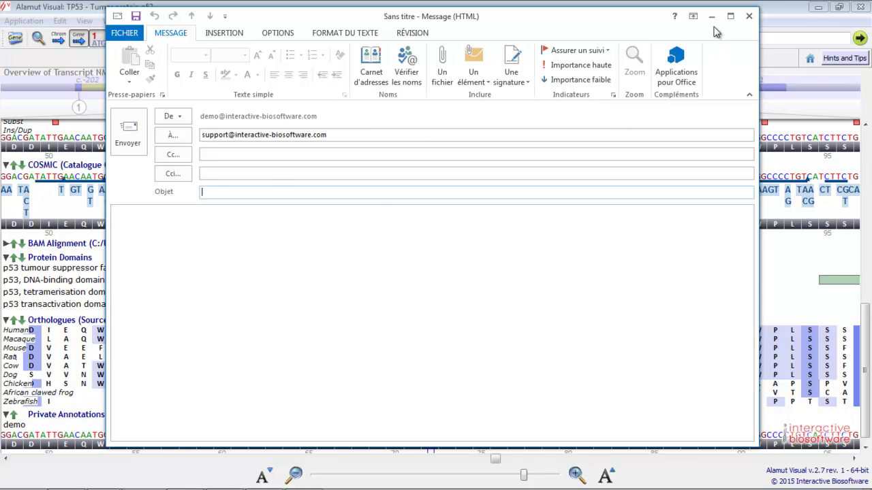
{"action": "left_click", "coordinate": [711, 15]}
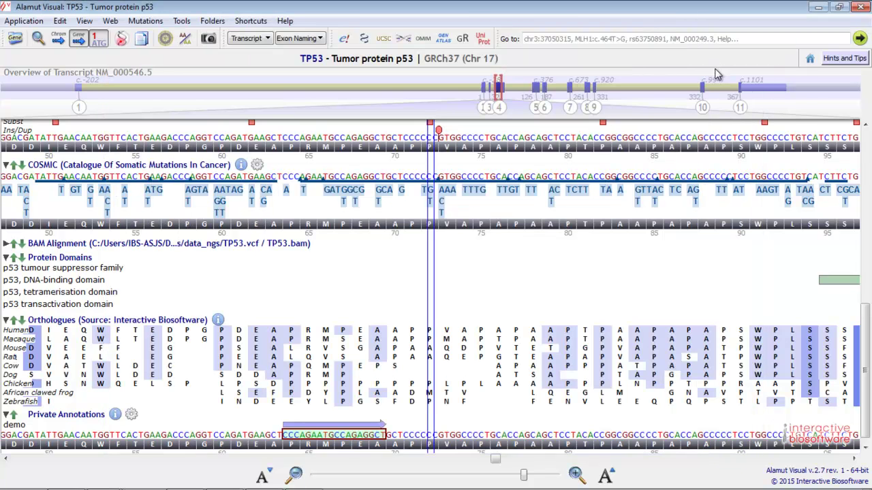